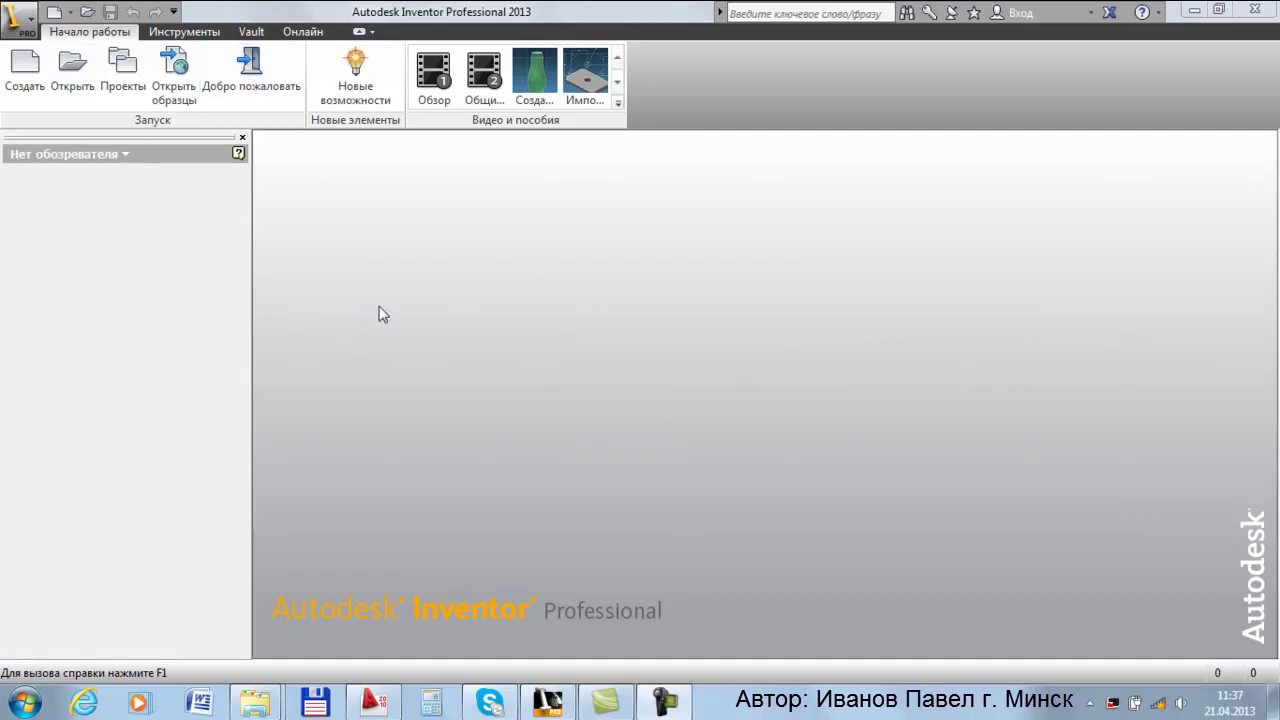
Check the project list and open the part c07-05 from the Chapter 7 folder
{"action": "left_click", "coordinate": [122, 62]}
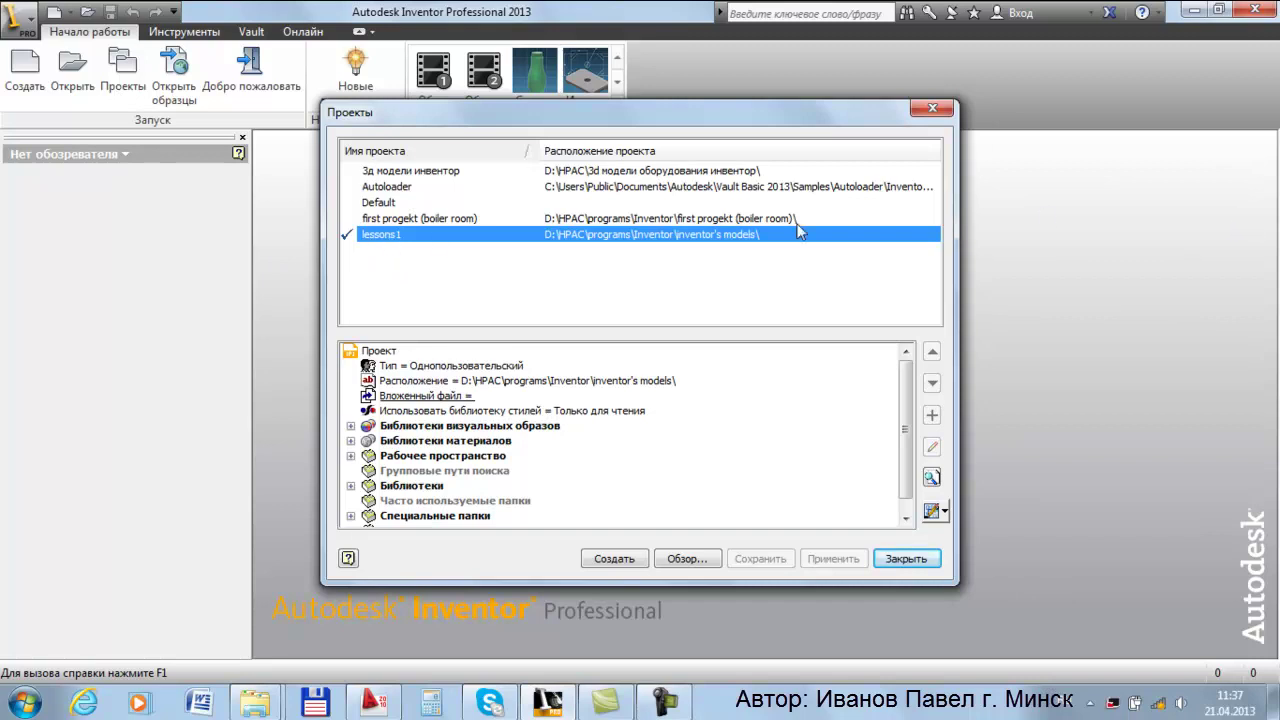
{"action": "left_click", "coordinate": [932, 108]}
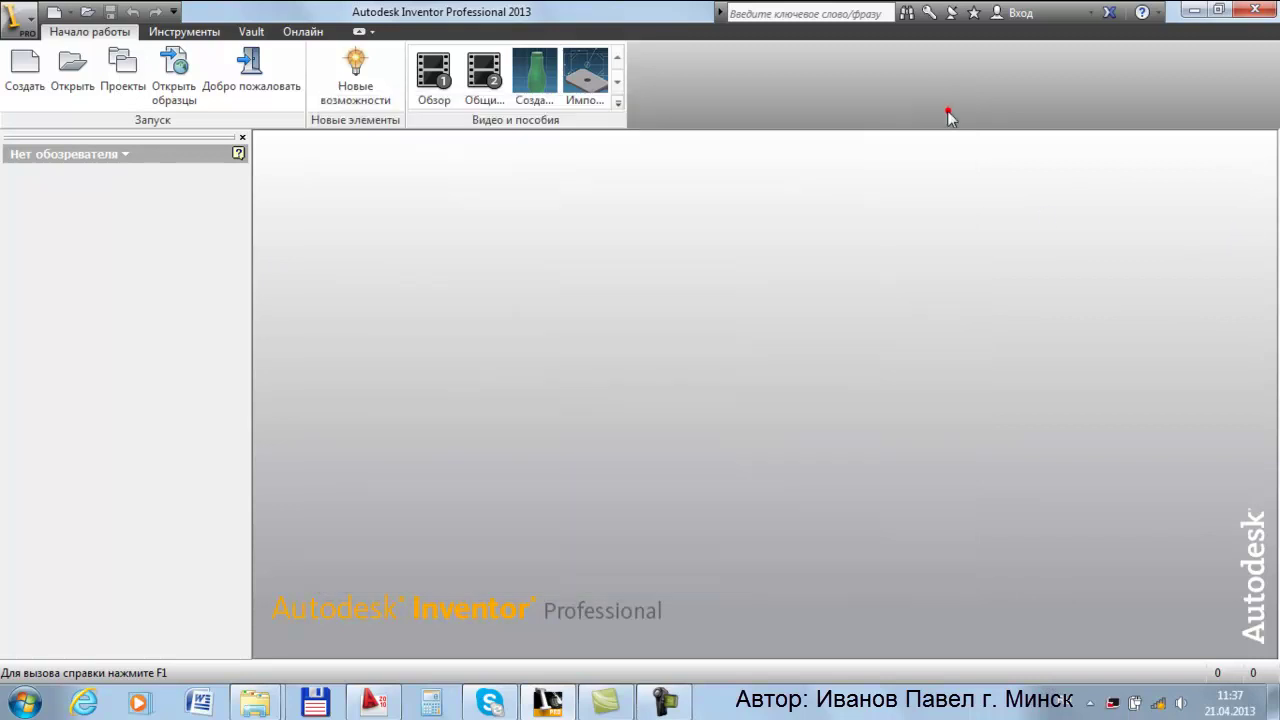
{"action": "left_click", "coordinate": [86, 94]}
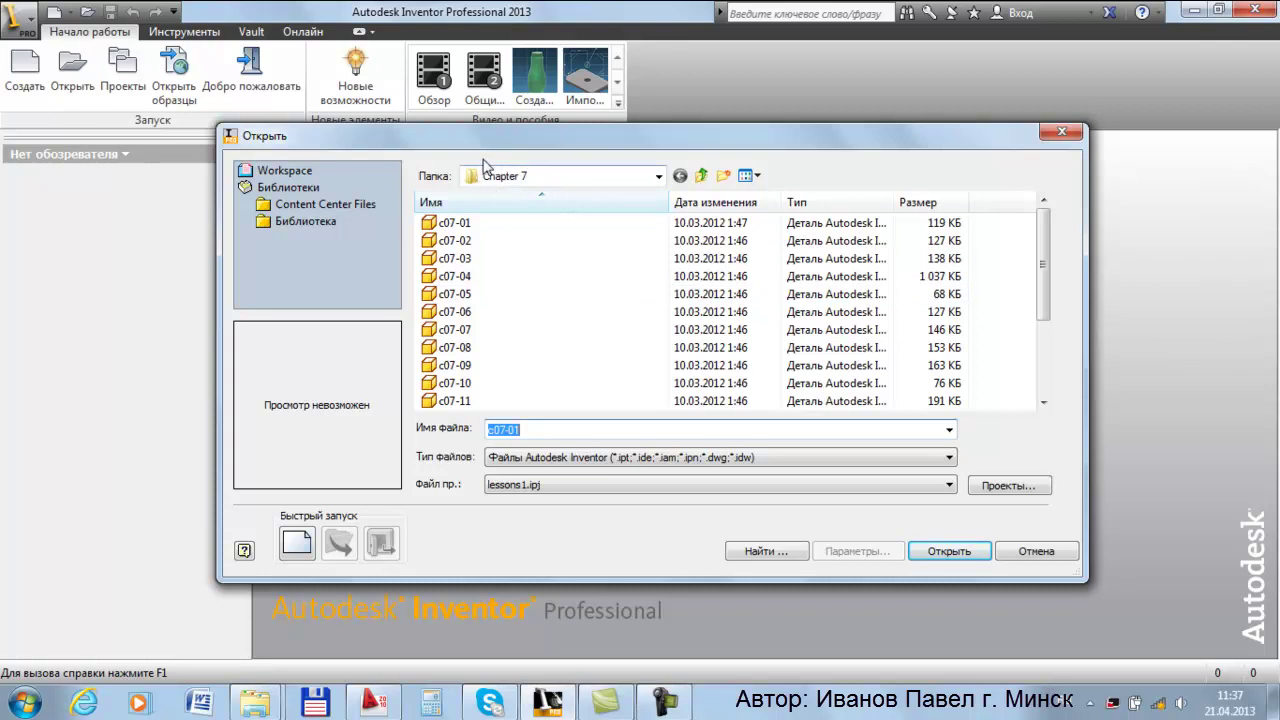
{"action": "left_click", "coordinate": [467, 332]}
{"action": "left_click", "coordinate": [471, 312]}
{"action": "left_click", "coordinate": [472, 294]}
{"action": "left_click", "coordinate": [473, 276]}
{"action": "left_click", "coordinate": [467, 295]}
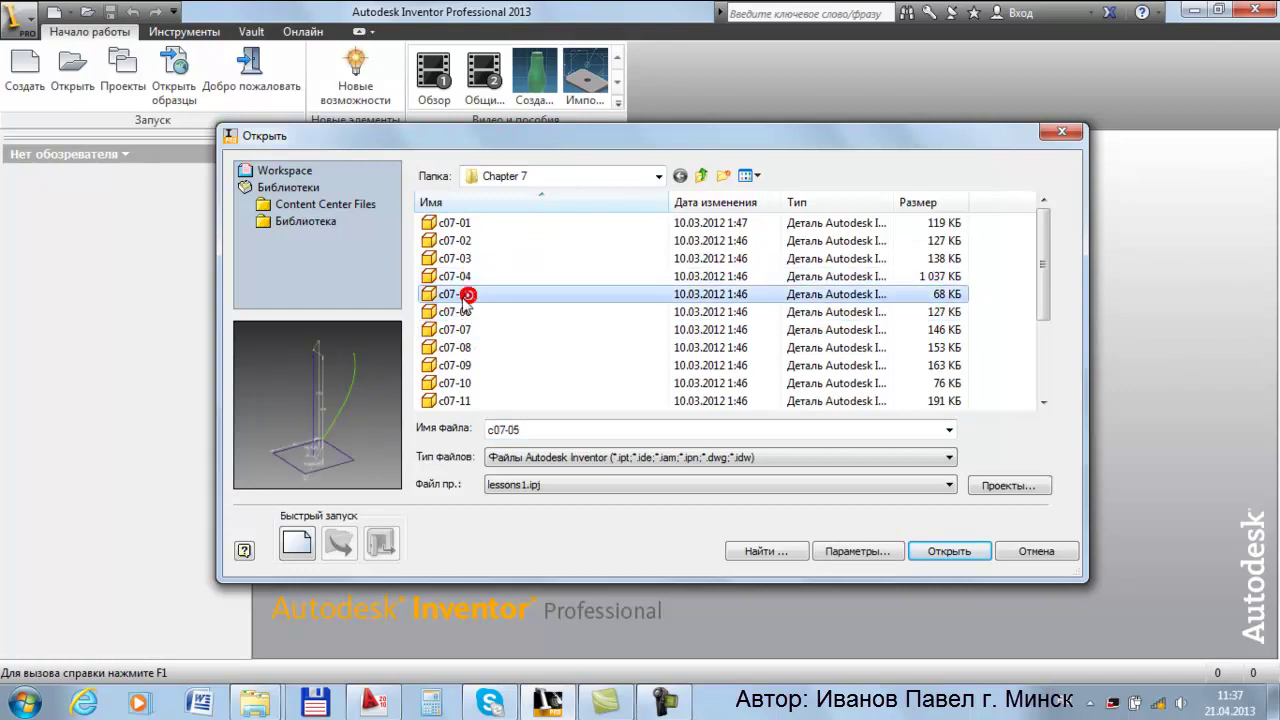
{"action": "left_click", "coordinate": [948, 551]}
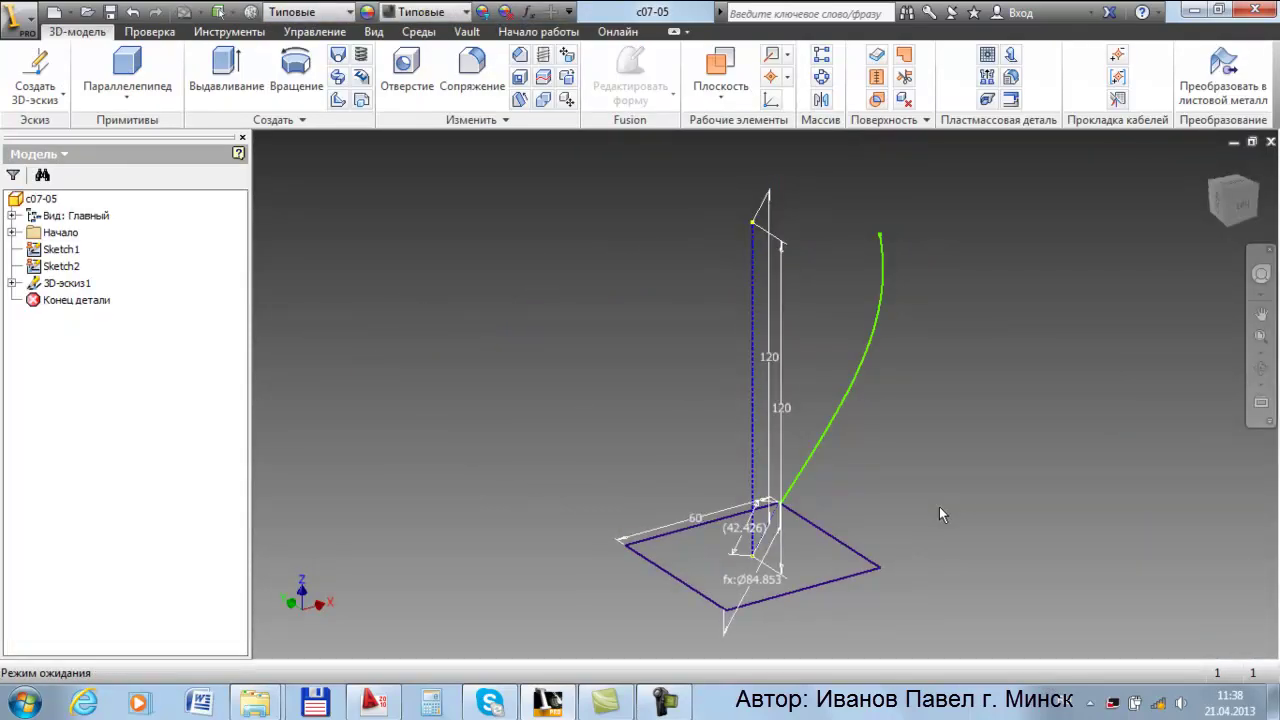
Sweep the square profile along the curved 3D sketch line as a solid, using Path orientation and zero taper
{"action": "middle_click_drag", "start_coordinate": [939, 506], "coordinate": [949, 498]}
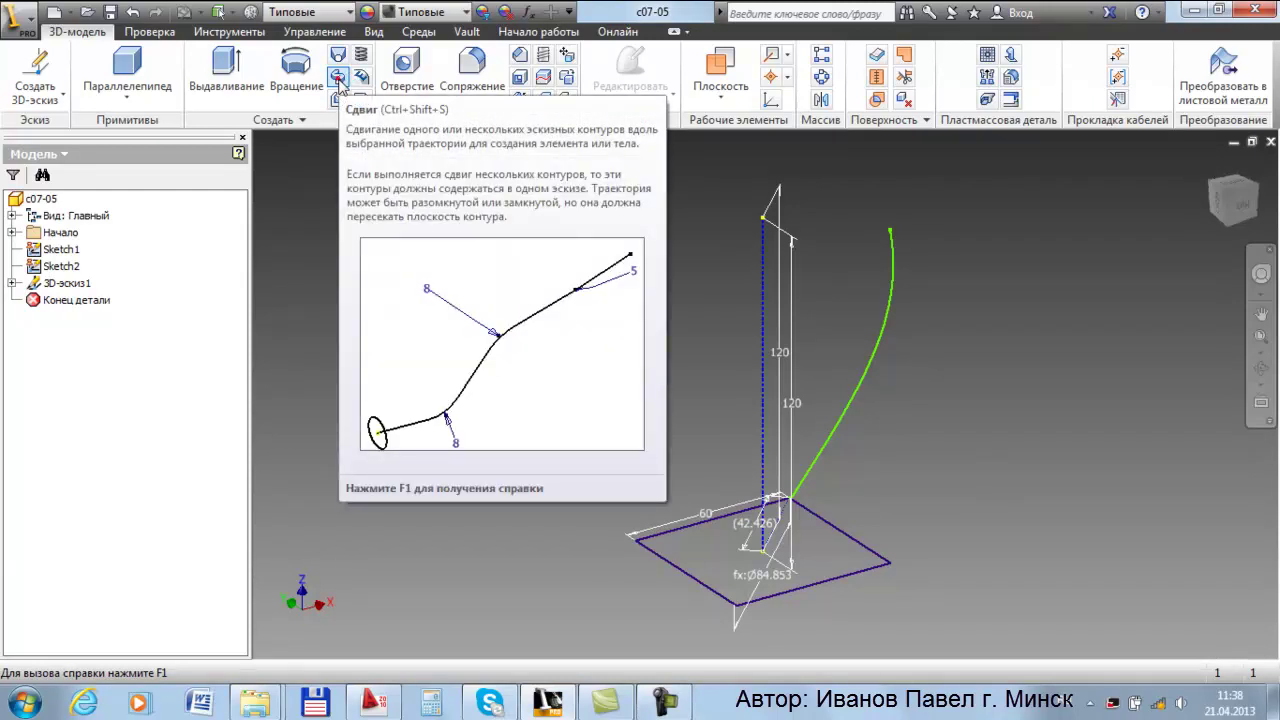
{"action": "left_click", "coordinate": [339, 80]}
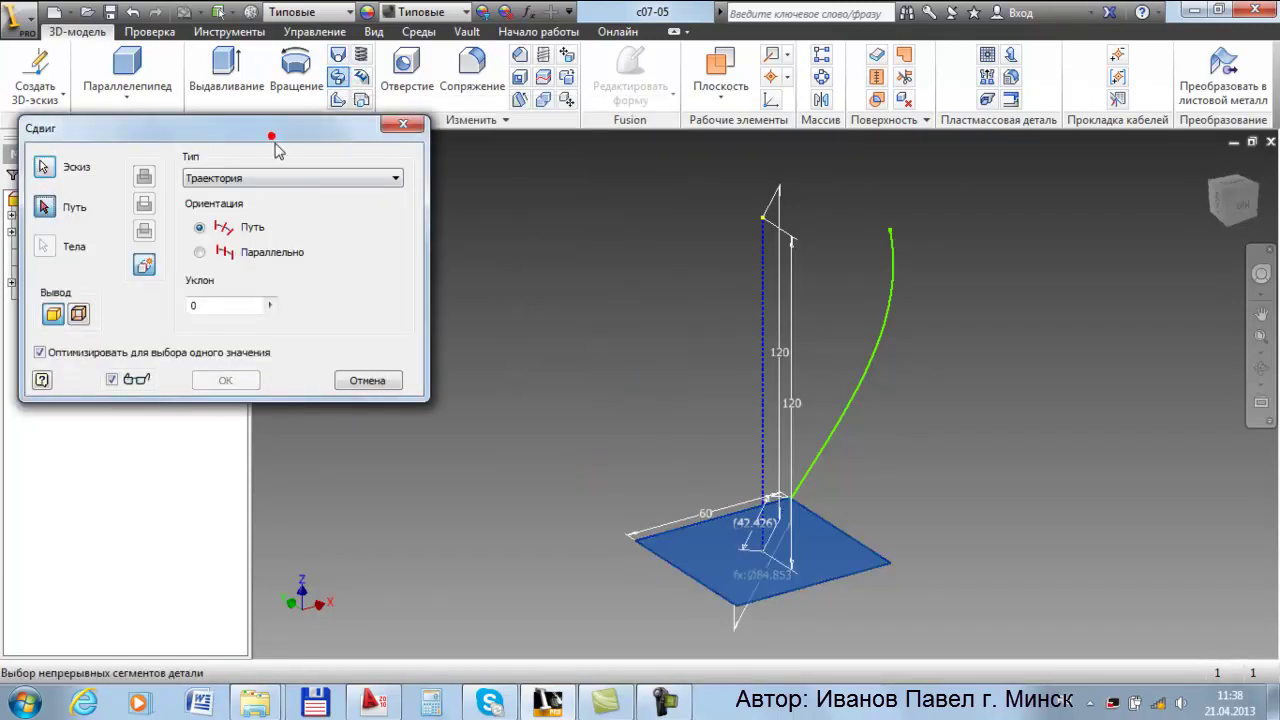
{"action": "left_click_drag", "start_coordinate": [272, 137], "coordinate": [291, 168]}
{"action": "left_click", "coordinate": [62, 198]}
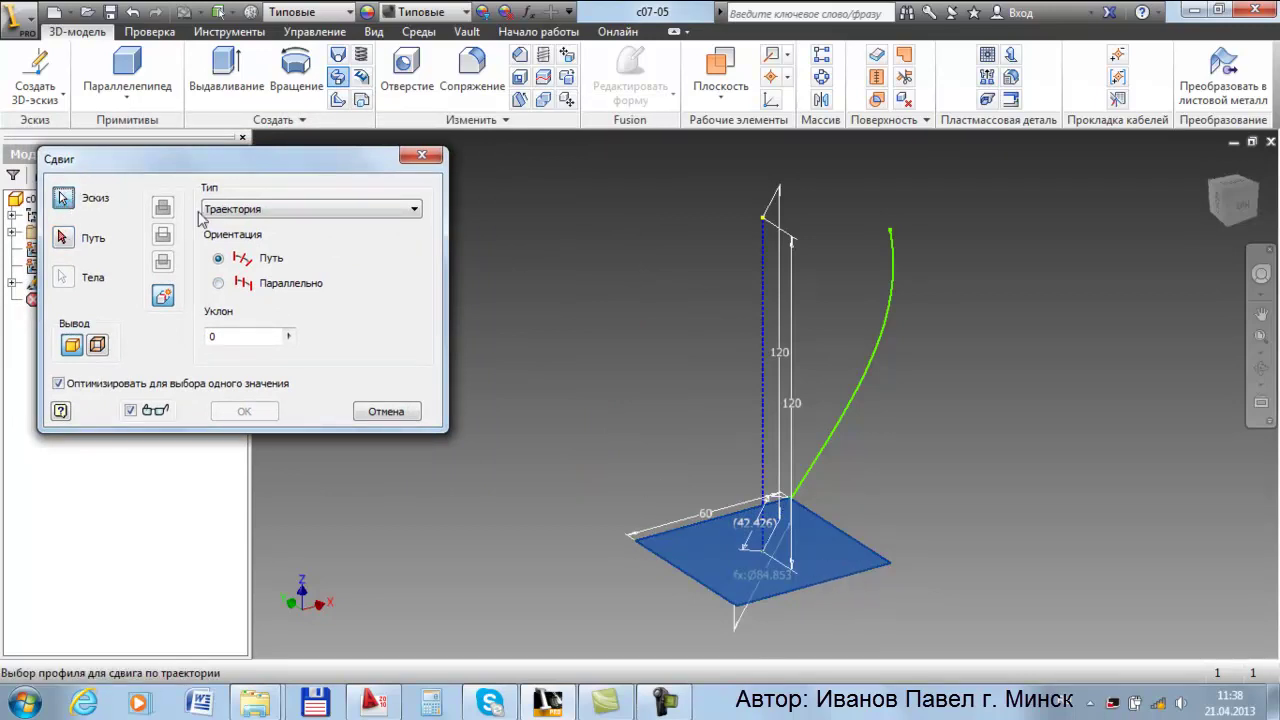
{"action": "left_click", "coordinate": [62, 239]}
{"action": "left_click", "coordinate": [866, 383]}
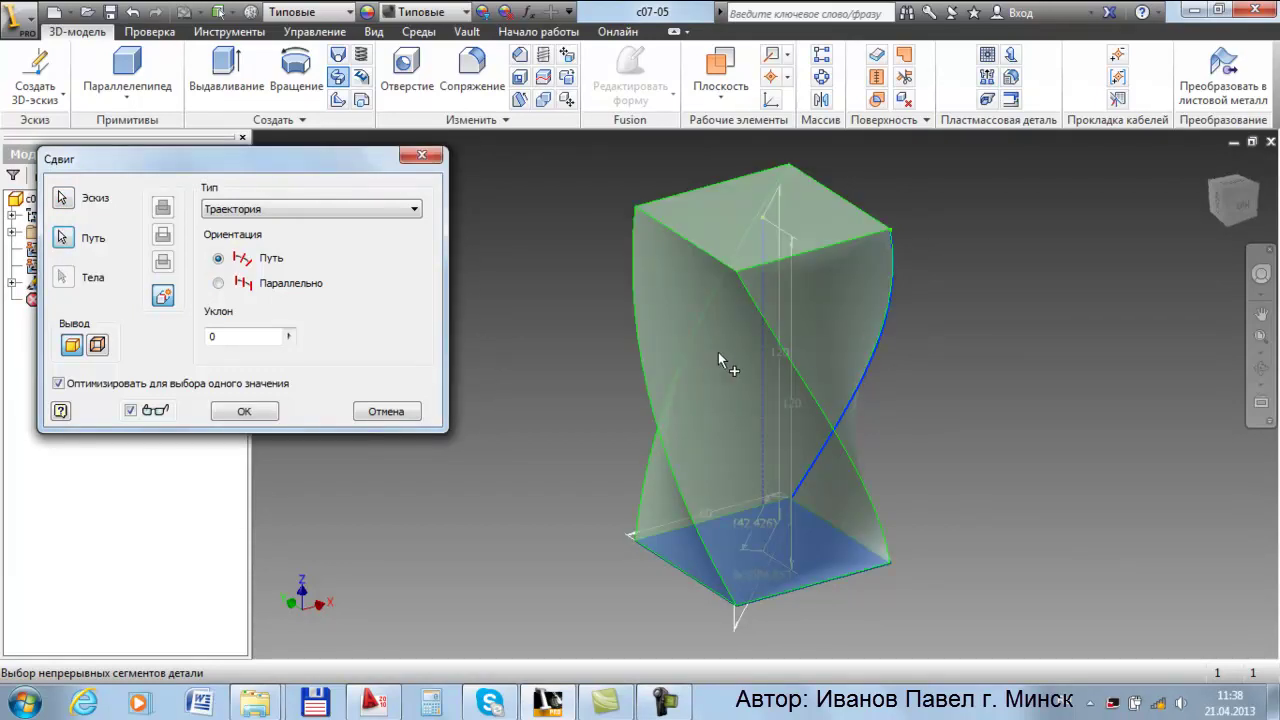
{"action": "left_click", "coordinate": [244, 412]}
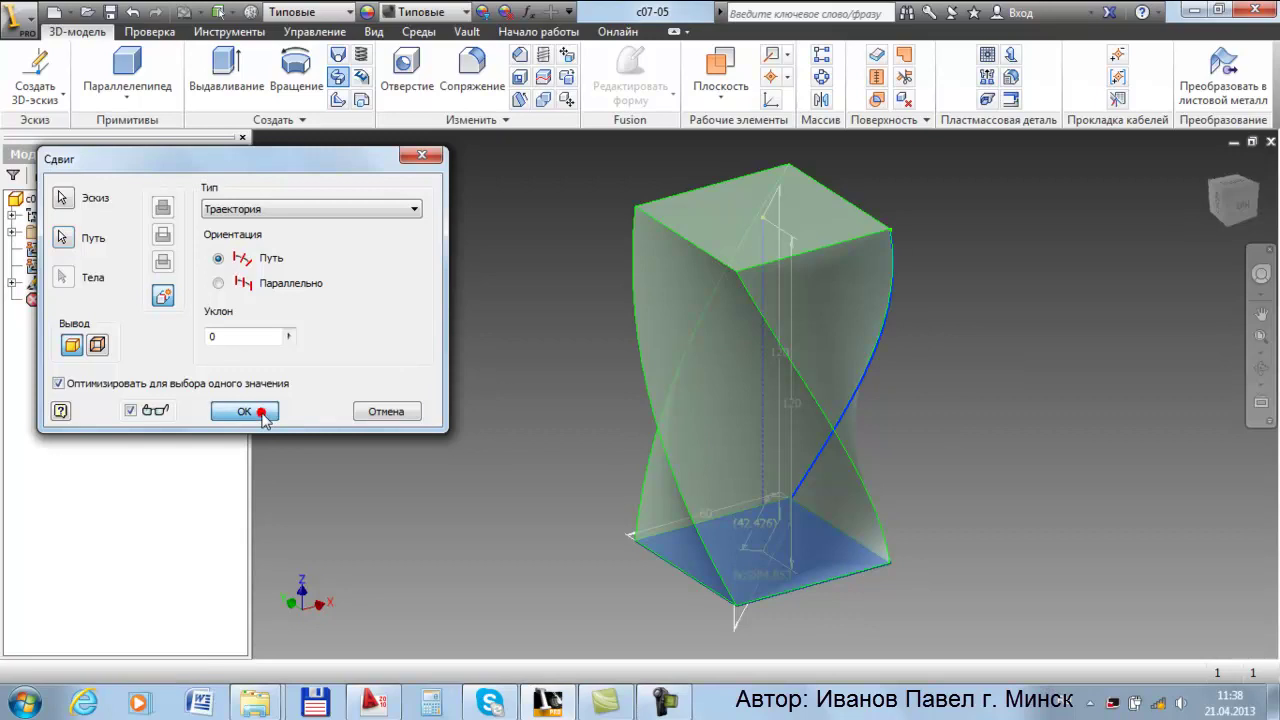
Inspect the swept solid from another angle and undo the sweep
{"action": "middle_click_drag", "start_coordinate": [933, 342], "coordinate": [840, 440]}
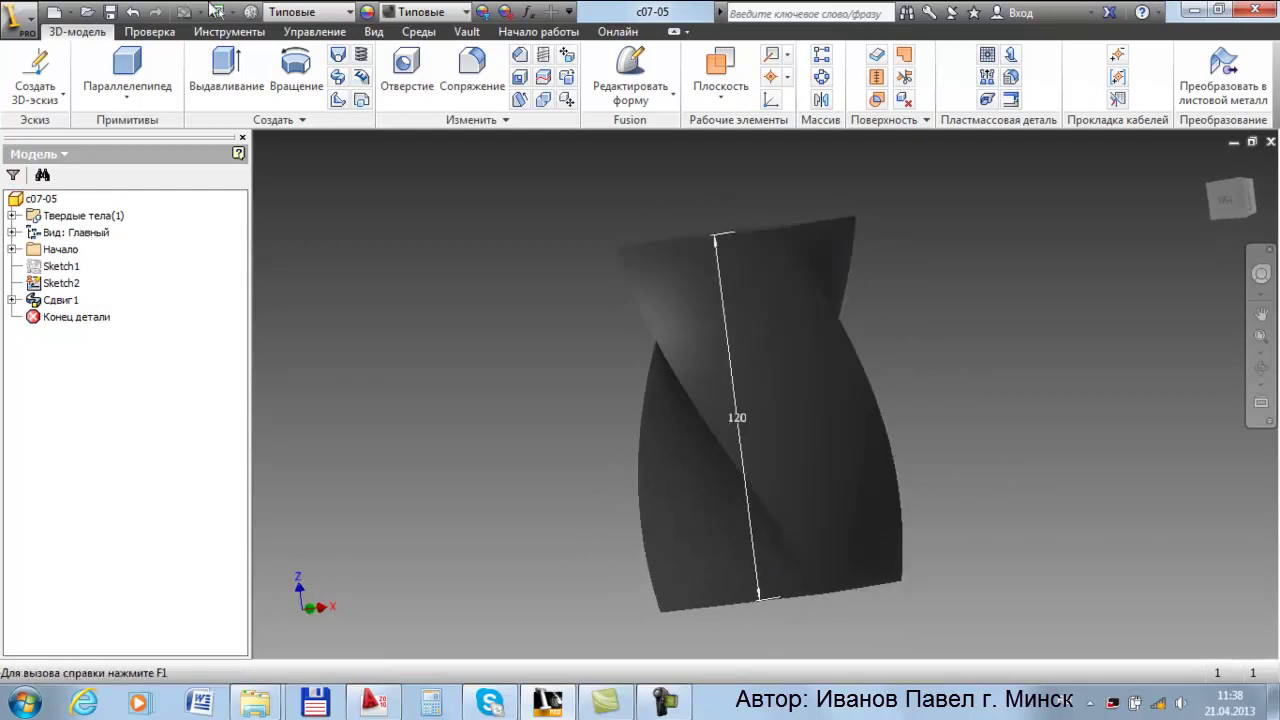
{"action": "left_click", "coordinate": [130, 14]}
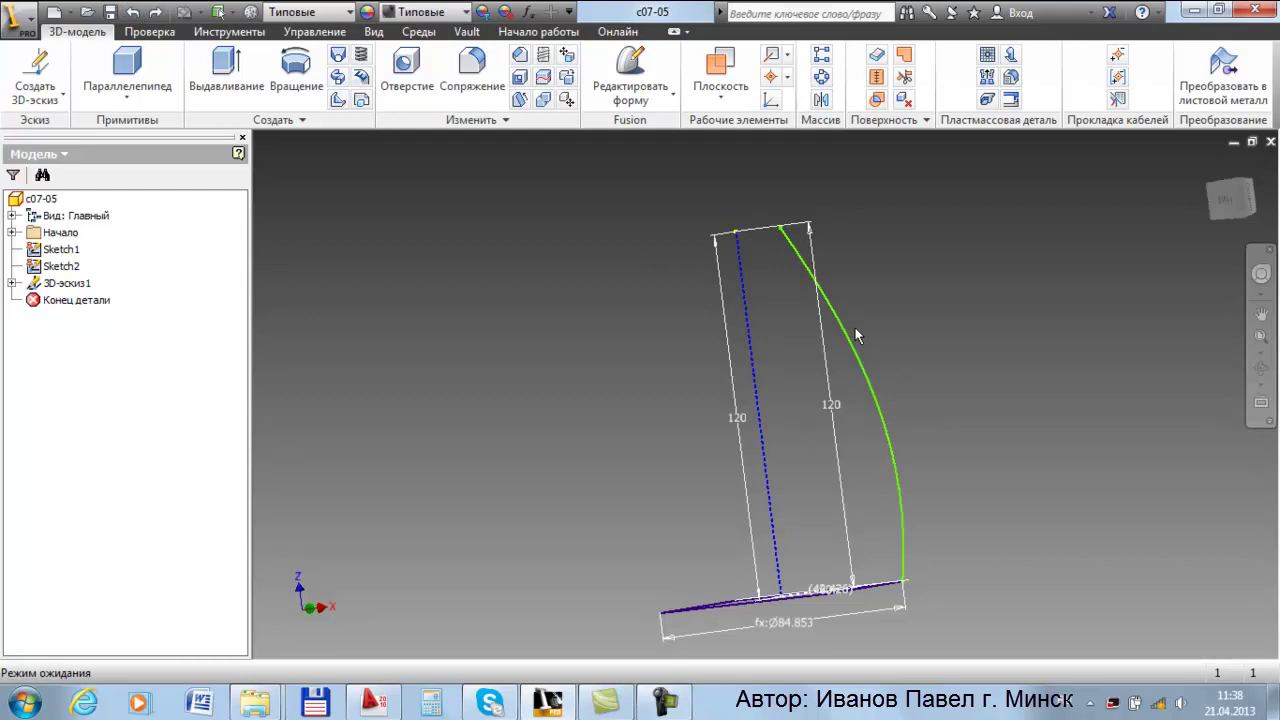
{"action": "mouse_move", "coordinate": [857, 336]}
{"action": "middle_mouse_down", "text": "shift"}
{"action": "mouse_move", "coordinate": [817, 363]}
{"action": "mouse_move", "coordinate": [855, 365]}
{"action": "mouse_move", "coordinate": [798, 344]}
{"action": "middle_mouse_up", "text": "shift"}
Create a new 3D sketch and start a helix with its axis beginning at a corner of the square
{"action": "left_click", "coordinate": [50, 95]}
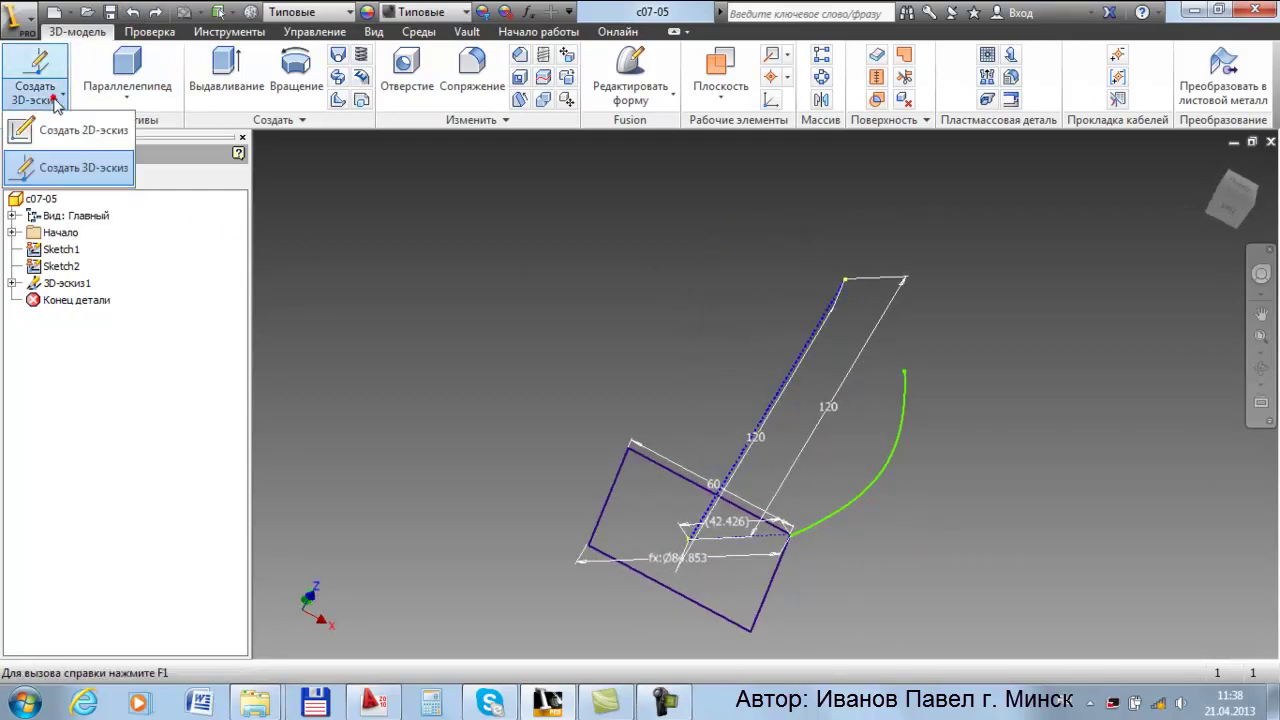
{"action": "left_click", "coordinate": [90, 176]}
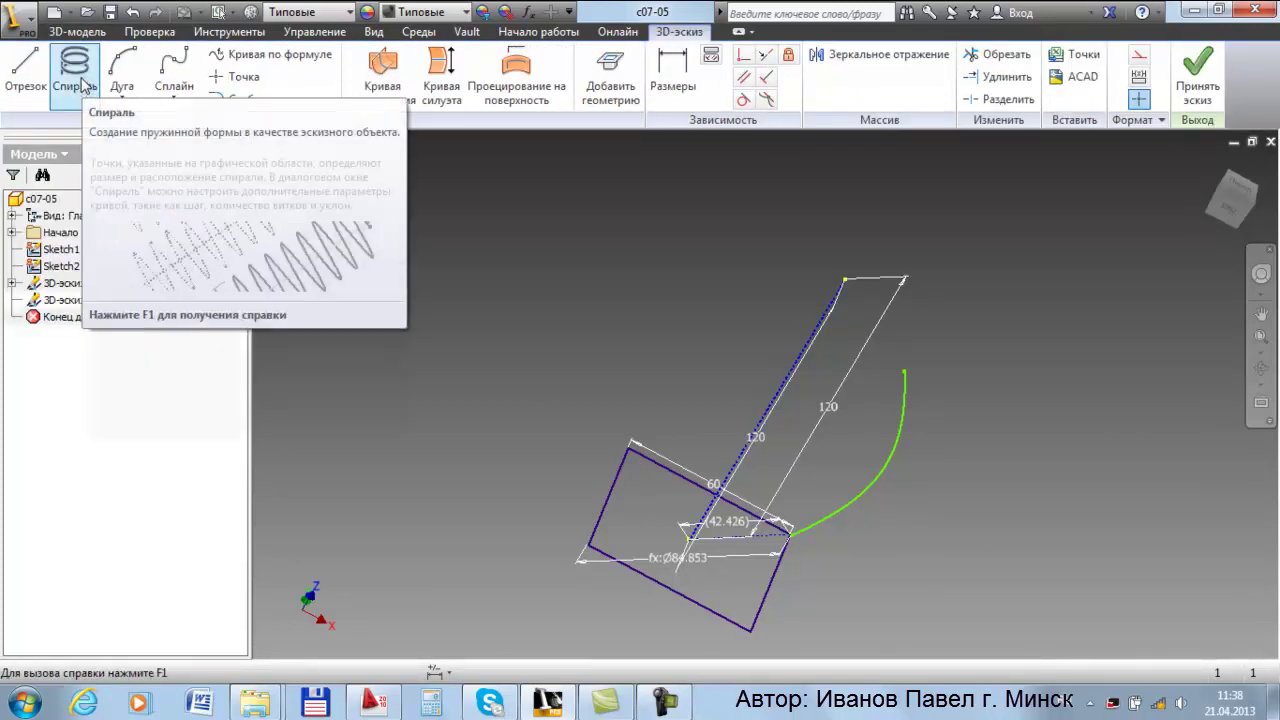
{"action": "left_click", "coordinate": [75, 70]}
{"action": "middle_click_drag", "start_coordinate": [766, 413], "coordinate": [952, 410]}
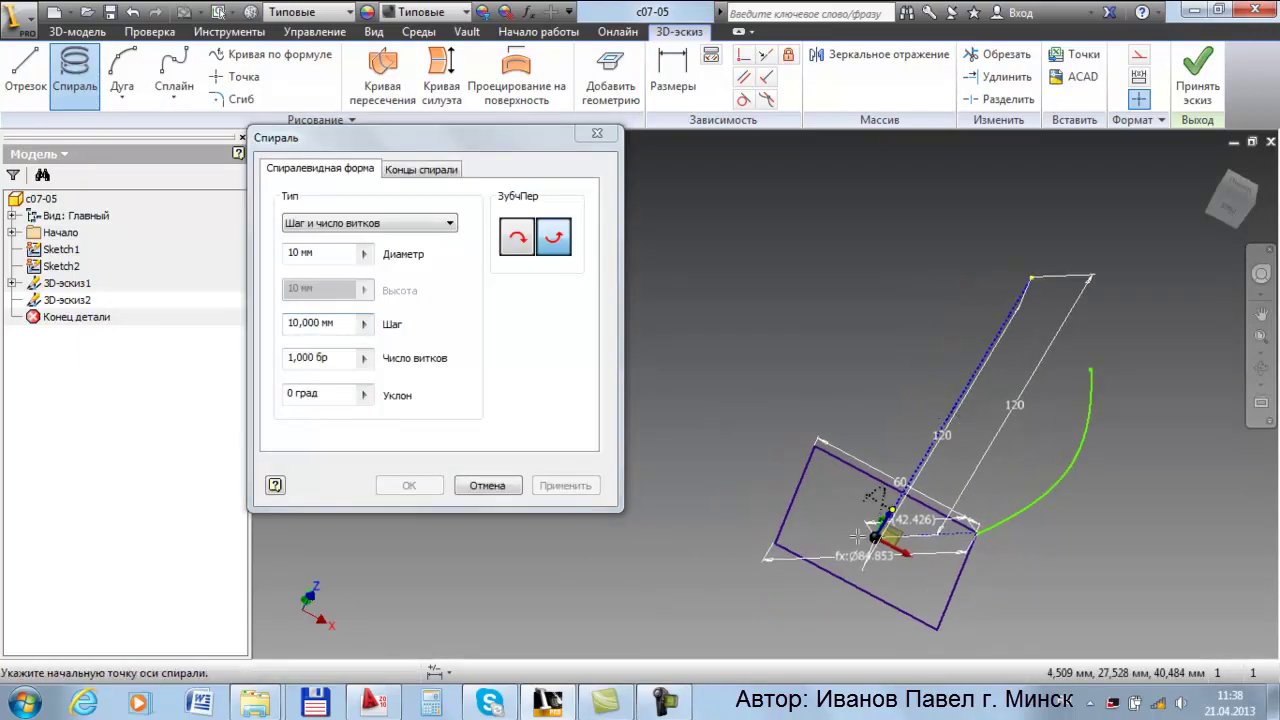
{"action": "left_click", "coordinate": [770, 550]}
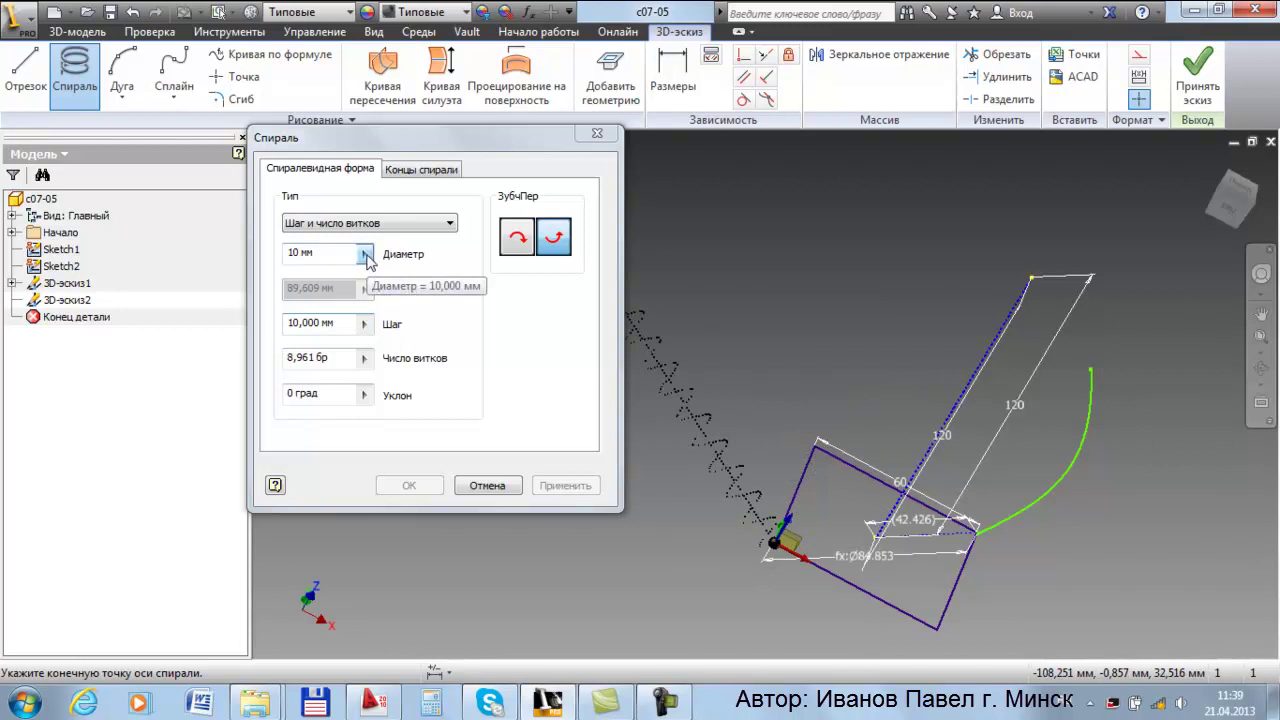
Try helix diameters of 50 mm and 5 mm, and discard the helix
{"action": "left_click", "coordinate": [365, 256]}
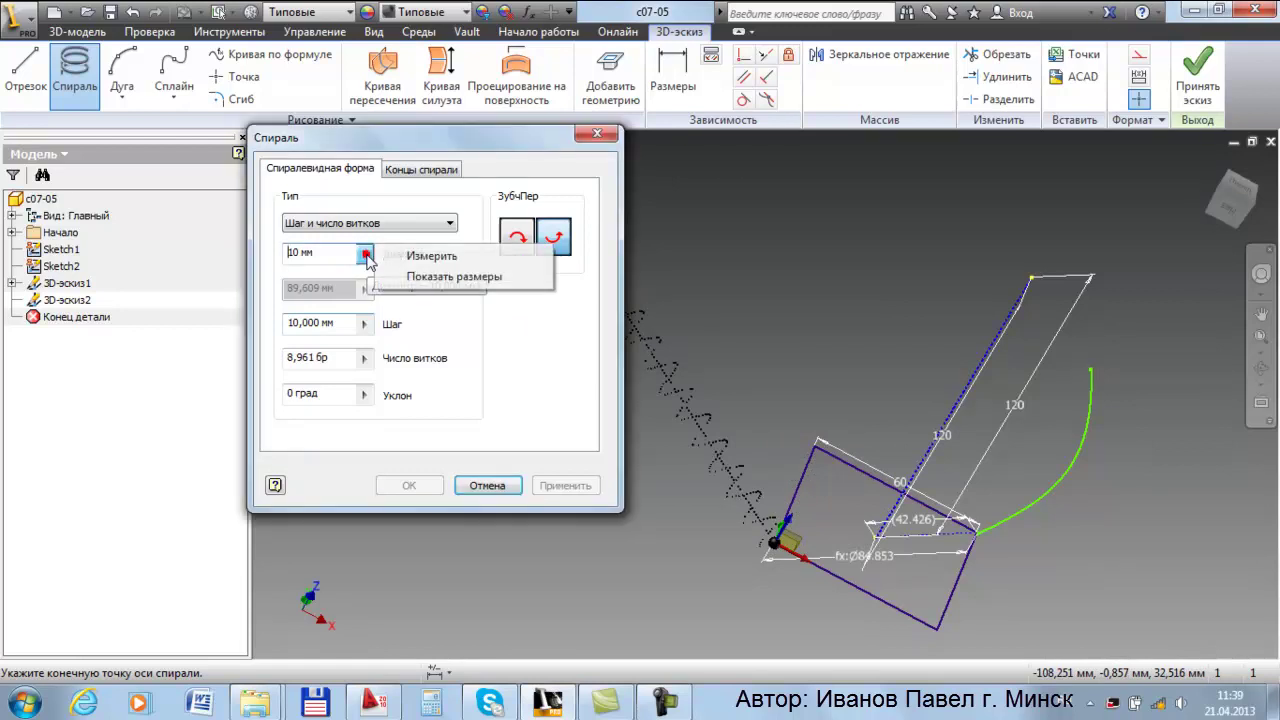
{"action": "left_click", "coordinate": [330, 253]}
{"action": "double_click", "coordinate": [330, 253]}
{"action": "type", "text": "50"}
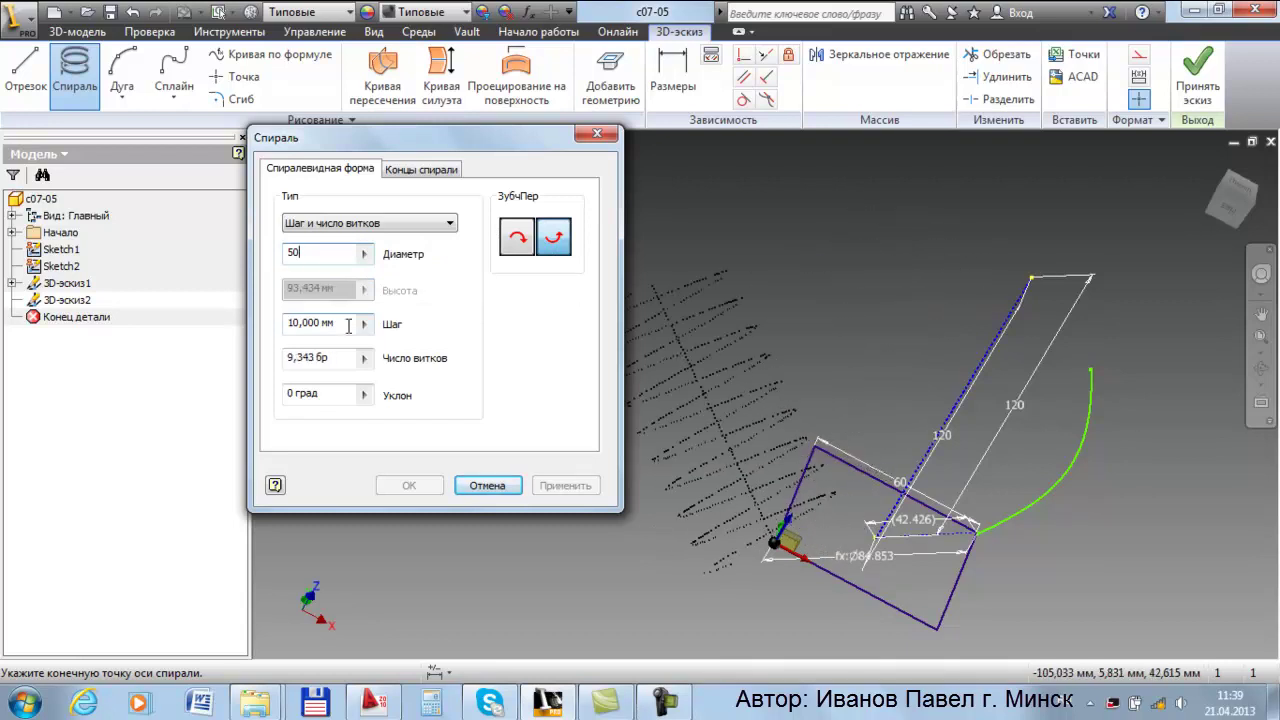
{"action": "left_click_drag", "start_coordinate": [313, 253], "coordinate": [277, 263]}
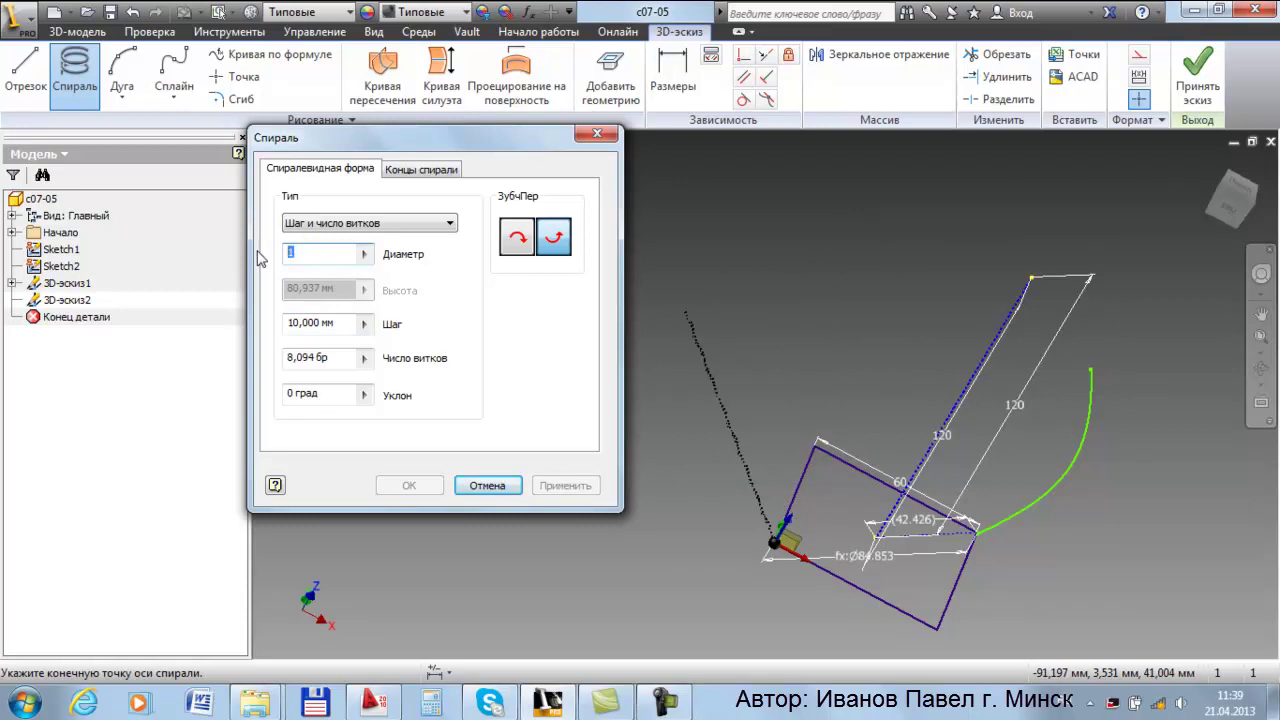
{"action": "type", "text": "5"}
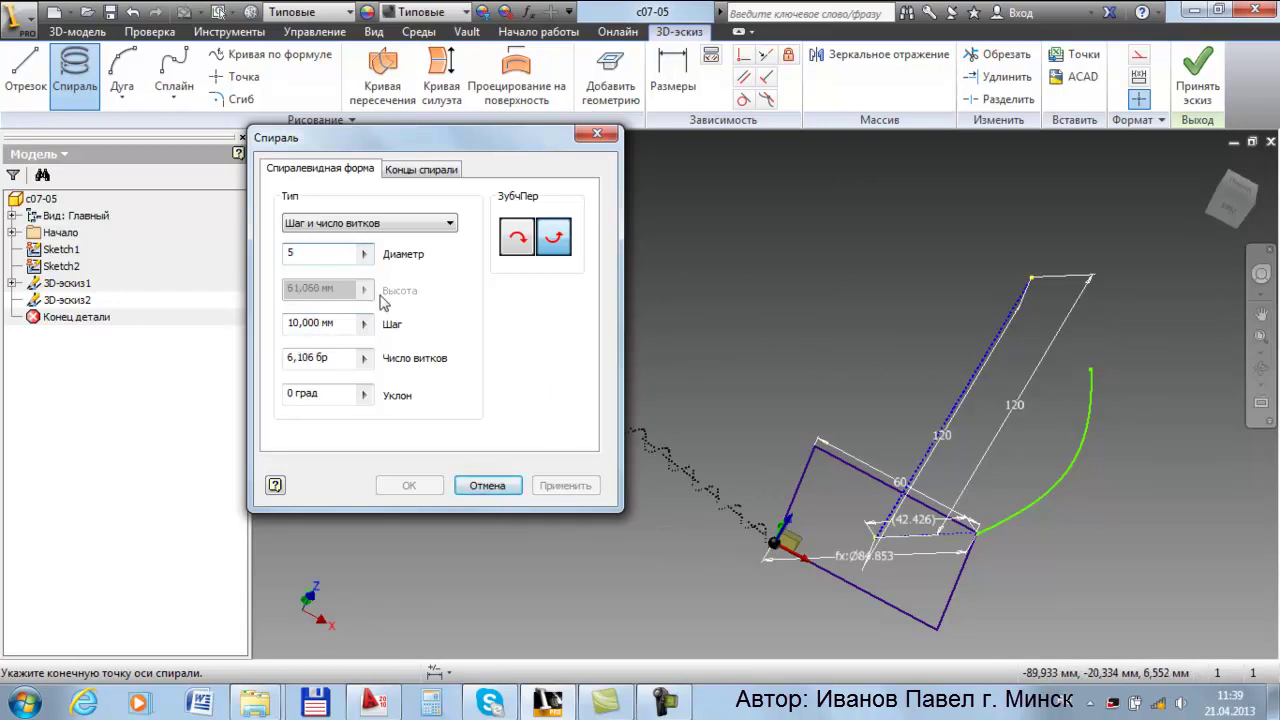
{"action": "left_click", "coordinate": [488, 485]}
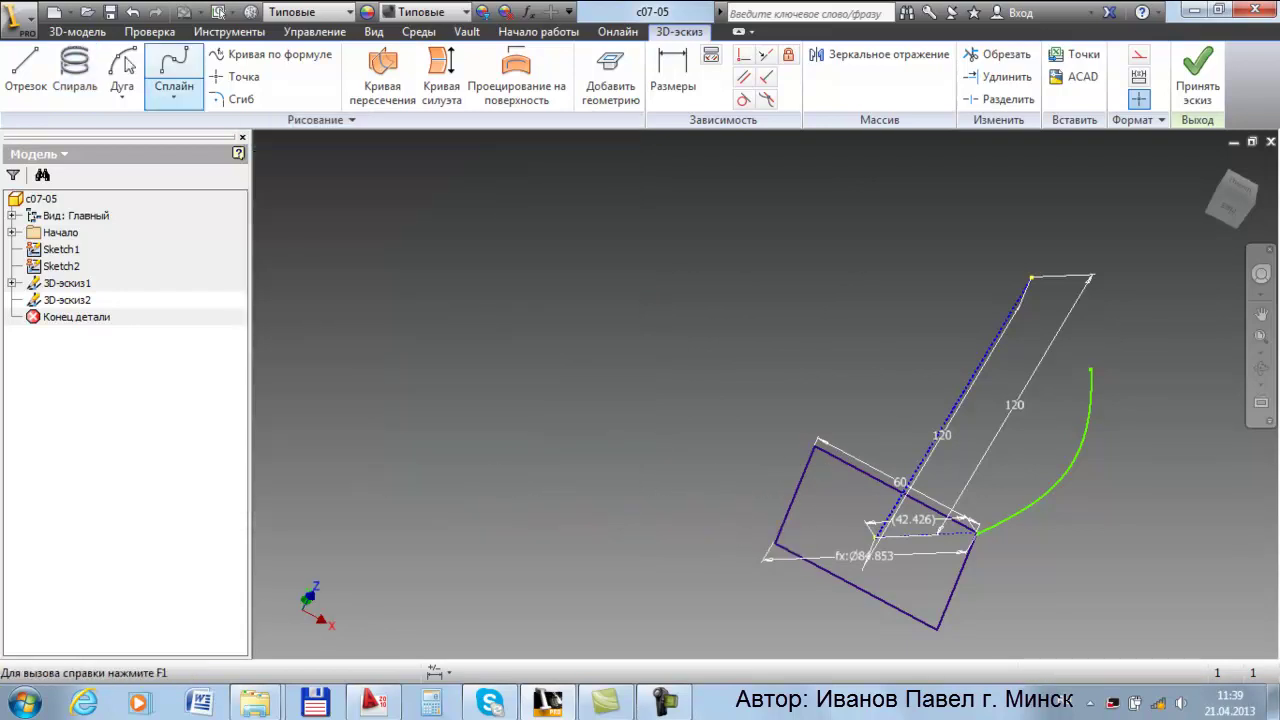
Try to draw a freehand 3D spline from the square's corner through four more points, and abandon it
{"action": "left_click", "coordinate": [174, 68]}
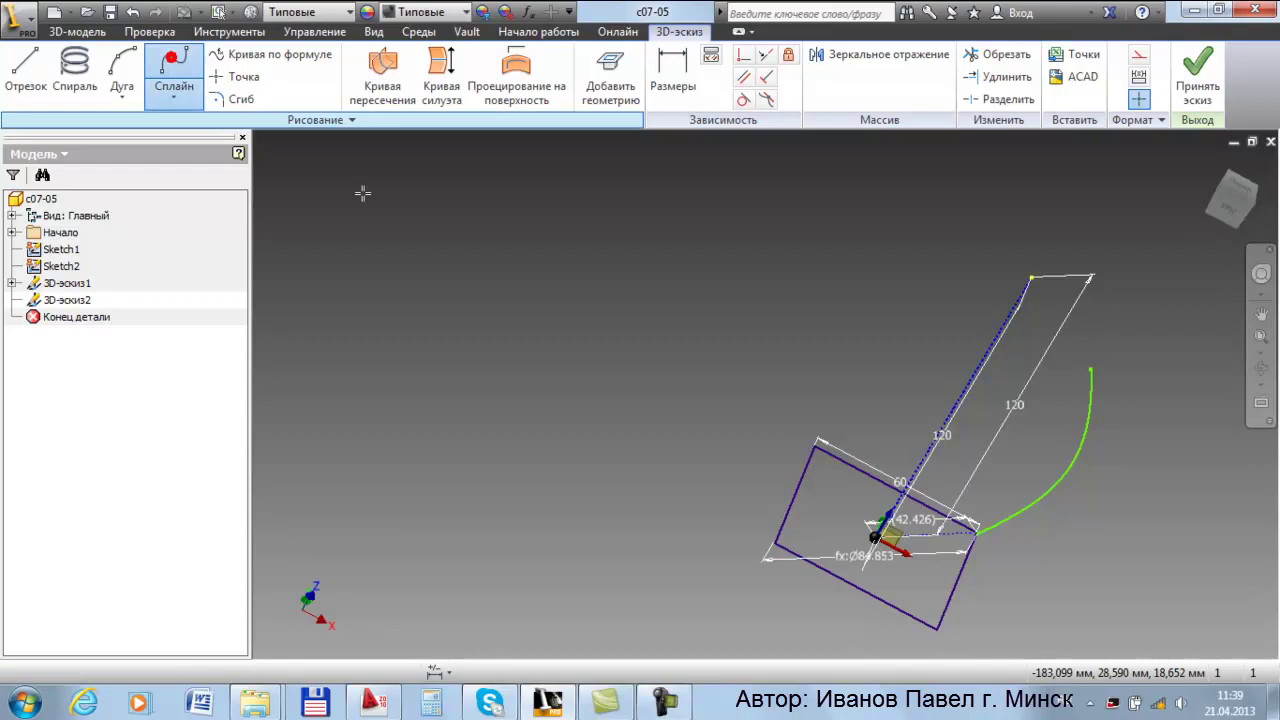
{"action": "left_click", "coordinate": [772, 541]}
{"action": "left_click", "coordinate": [750, 467]}
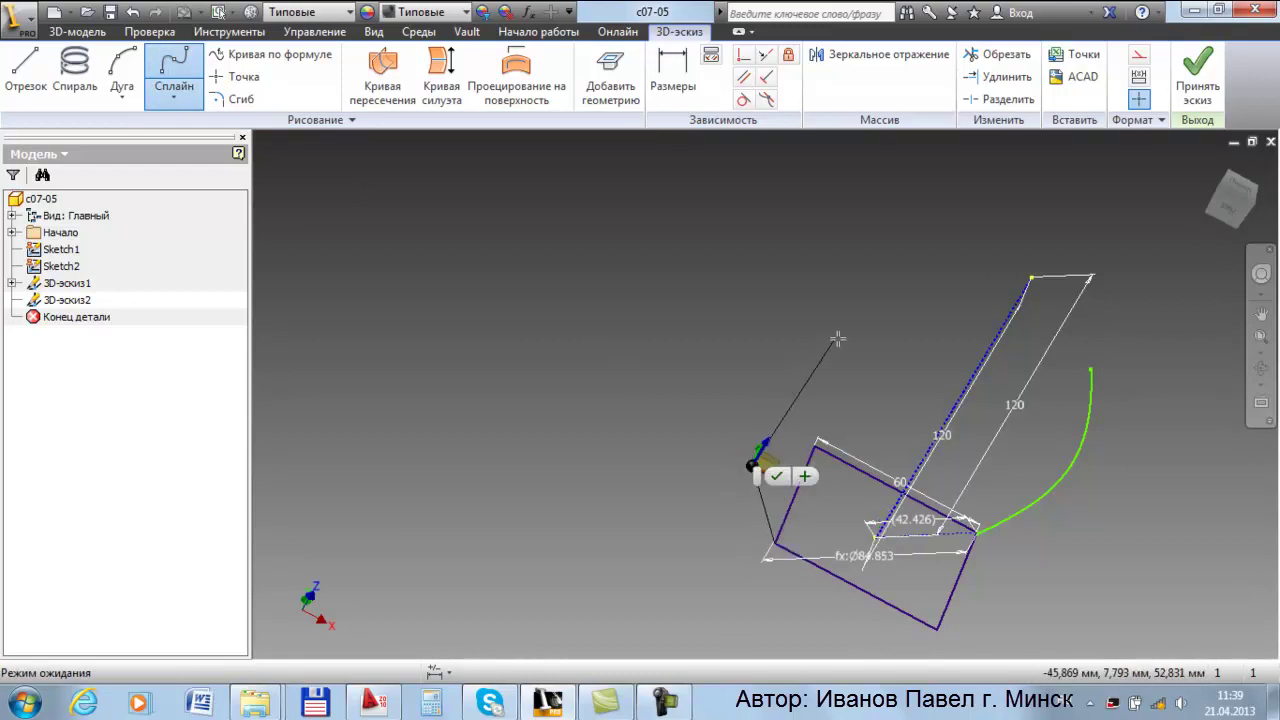
{"action": "left_click", "coordinate": [843, 308]}
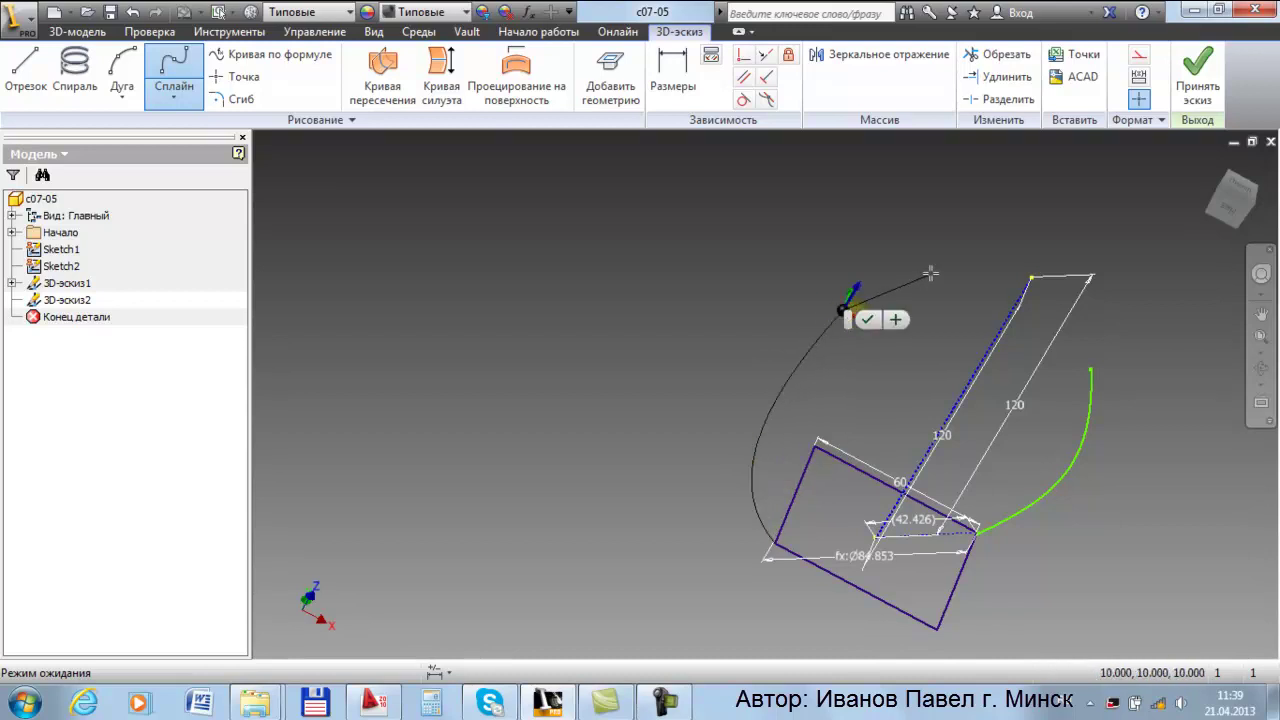
{"action": "left_click", "coordinate": [945, 262]}
{"action": "left_click", "coordinate": [957, 166]}
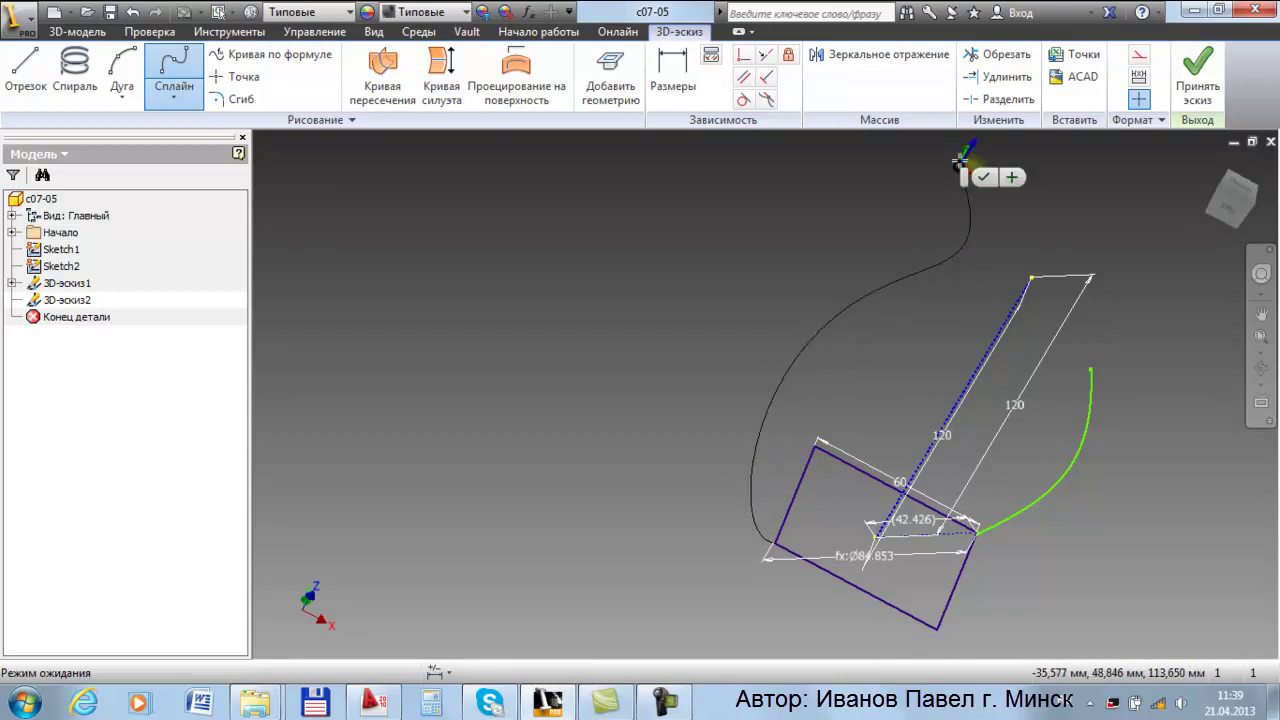
{"action": "middle_click_drag", "start_coordinate": [960, 170], "coordinate": [989, 277], "text": "shift"}
{"action": "mouse_move", "coordinate": [1034, 220]}
{"action": "middle_mouse_down", "text": "shift"}
{"action": "mouse_move", "coordinate": [1140, 370]}
{"action": "mouse_move", "coordinate": [1096, 372]}
{"action": "mouse_move", "coordinate": [1108, 323]}
{"action": "mouse_move", "coordinate": [1140, 363]}
{"action": "mouse_move", "coordinate": [941, 390]}
{"action": "middle_mouse_up", "text": "shift"}
{"action": "key", "text": "Escape"}
{"action": "key", "text": "Escape"}
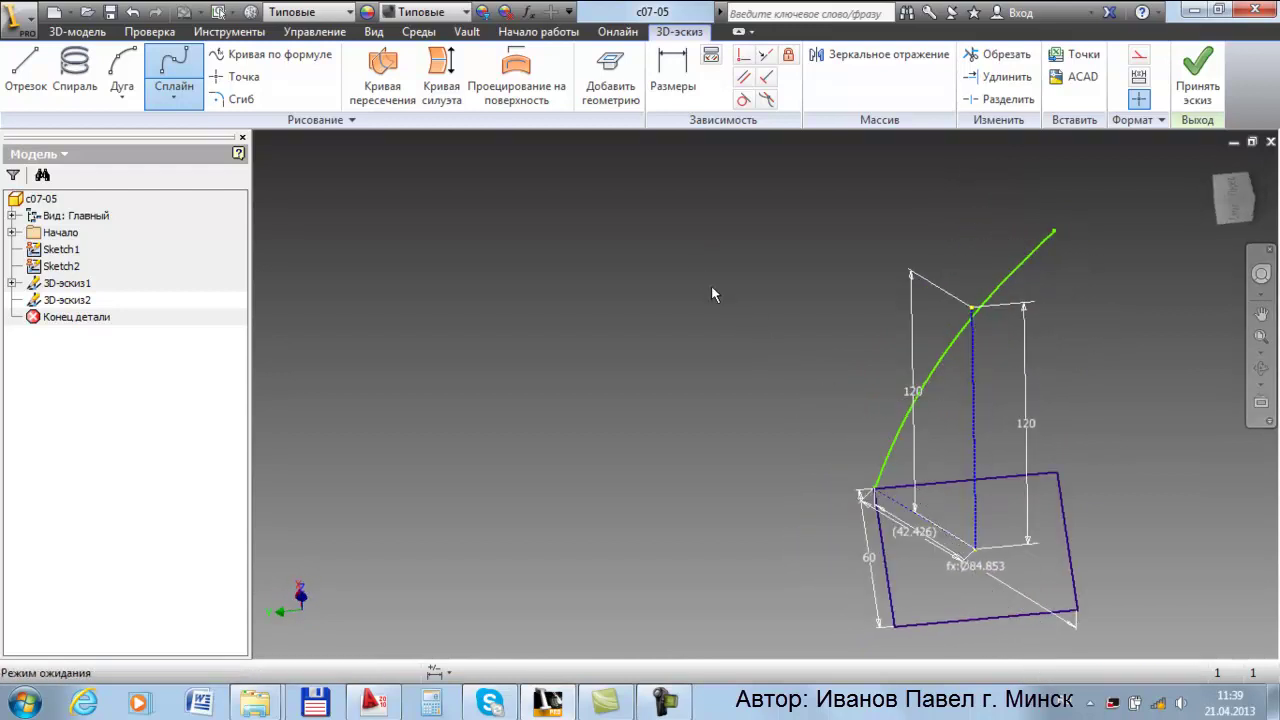
Finish the empty second 3D sketch and delete it from the part
{"action": "mouse_move", "coordinate": [1048, 351]}
{"action": "middle_mouse_down", "text": "shift"}
{"action": "mouse_move", "coordinate": [946, 363]}
{"action": "mouse_move", "coordinate": [866, 350]}
{"action": "mouse_move", "coordinate": [869, 369]}
{"action": "mouse_move", "coordinate": [1046, 405]}
{"action": "mouse_move", "coordinate": [1050, 390]}
{"action": "mouse_move", "coordinate": [983, 337]}
{"action": "middle_mouse_up", "text": "shift"}
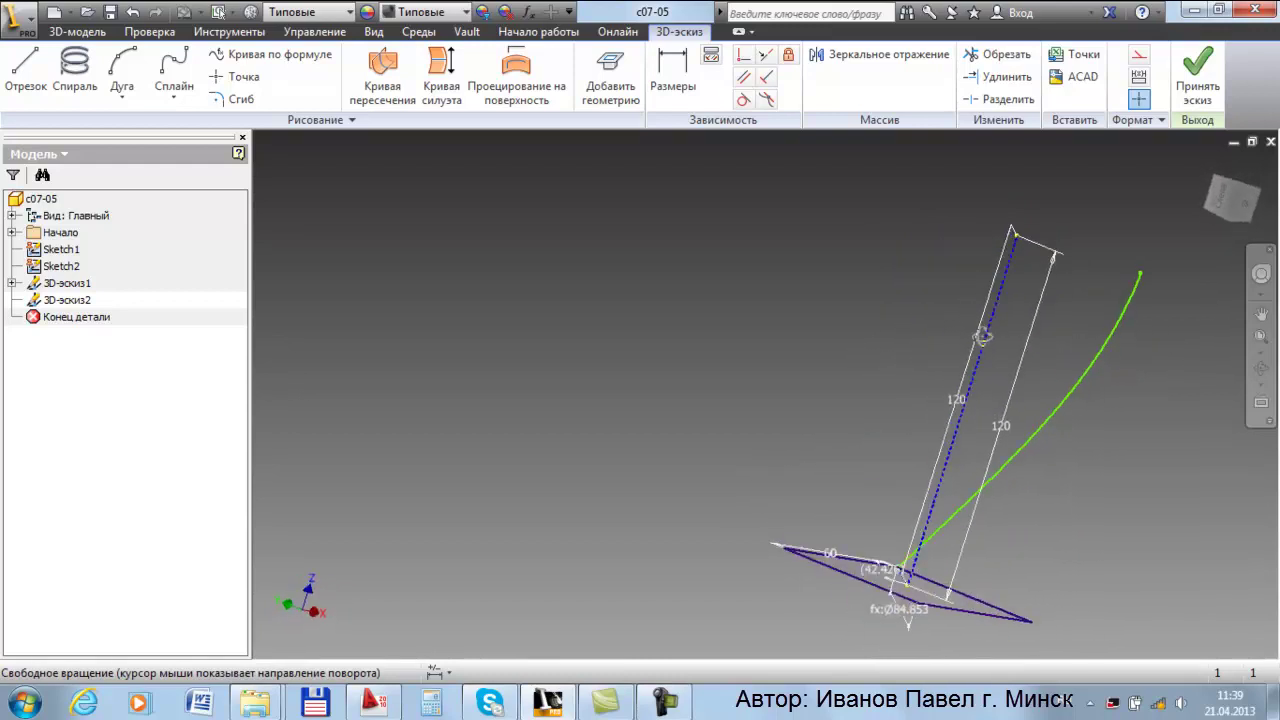
{"action": "left_click", "coordinate": [1197, 80]}
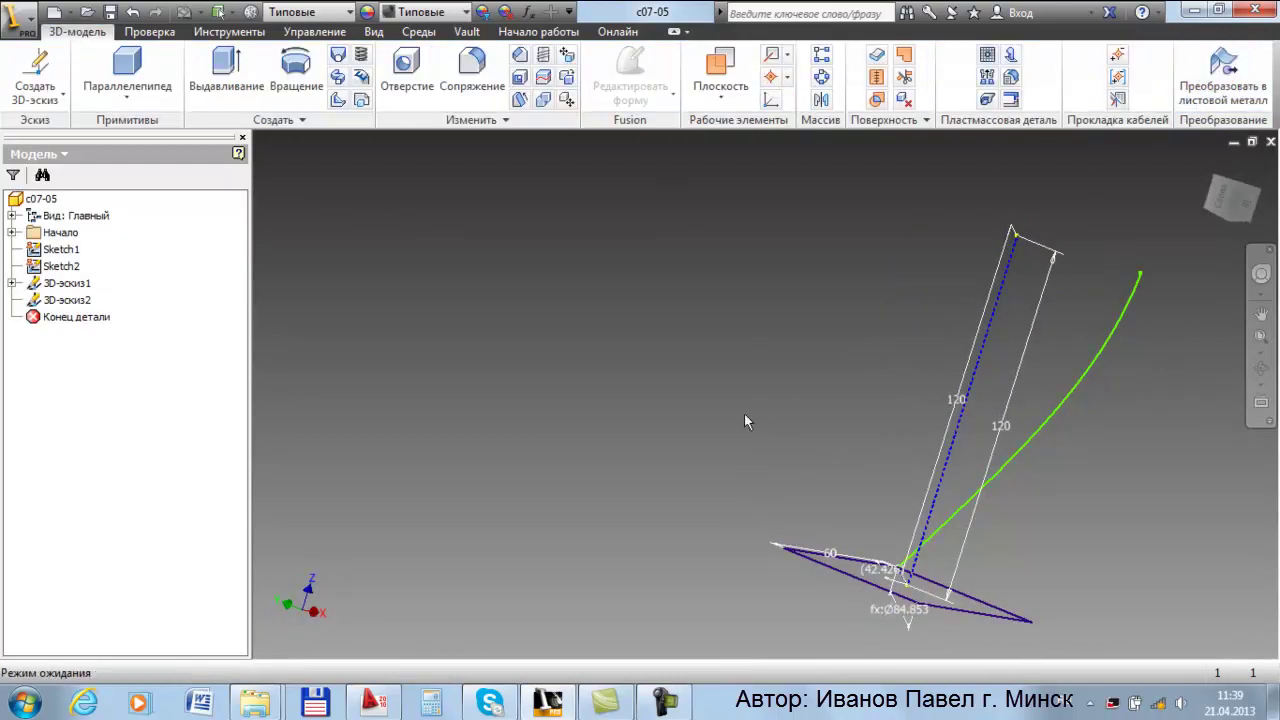
{"action": "middle_click_drag", "start_coordinate": [772, 393], "coordinate": [481, 391], "text": "shift"}
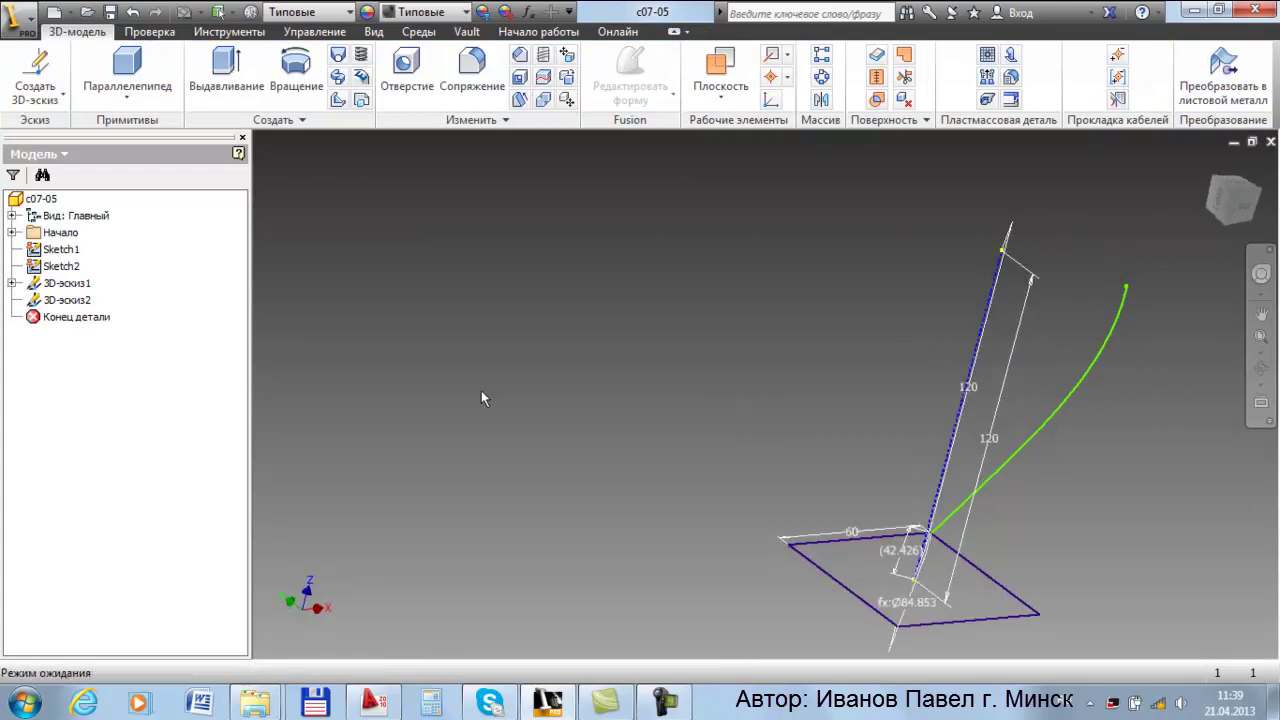
{"action": "right_click", "coordinate": [67, 302]}
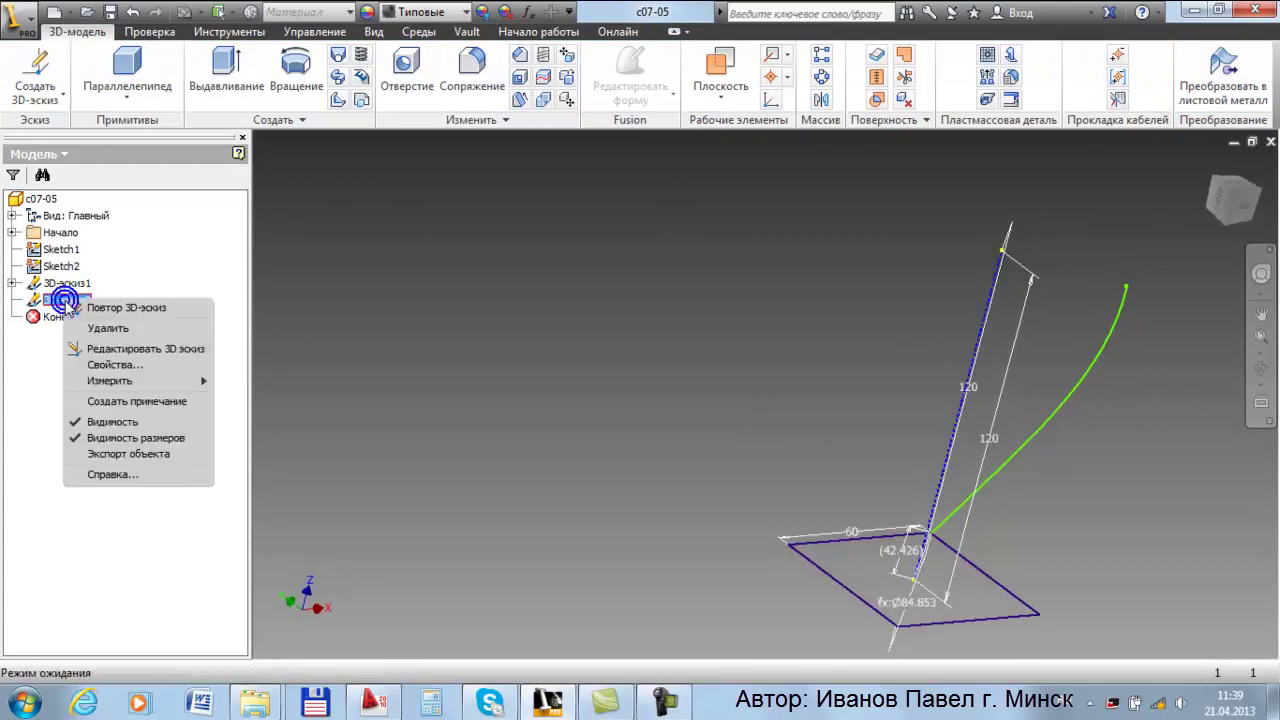
{"action": "left_click", "coordinate": [108, 328]}
{"action": "left_click", "coordinate": [64, 284]}
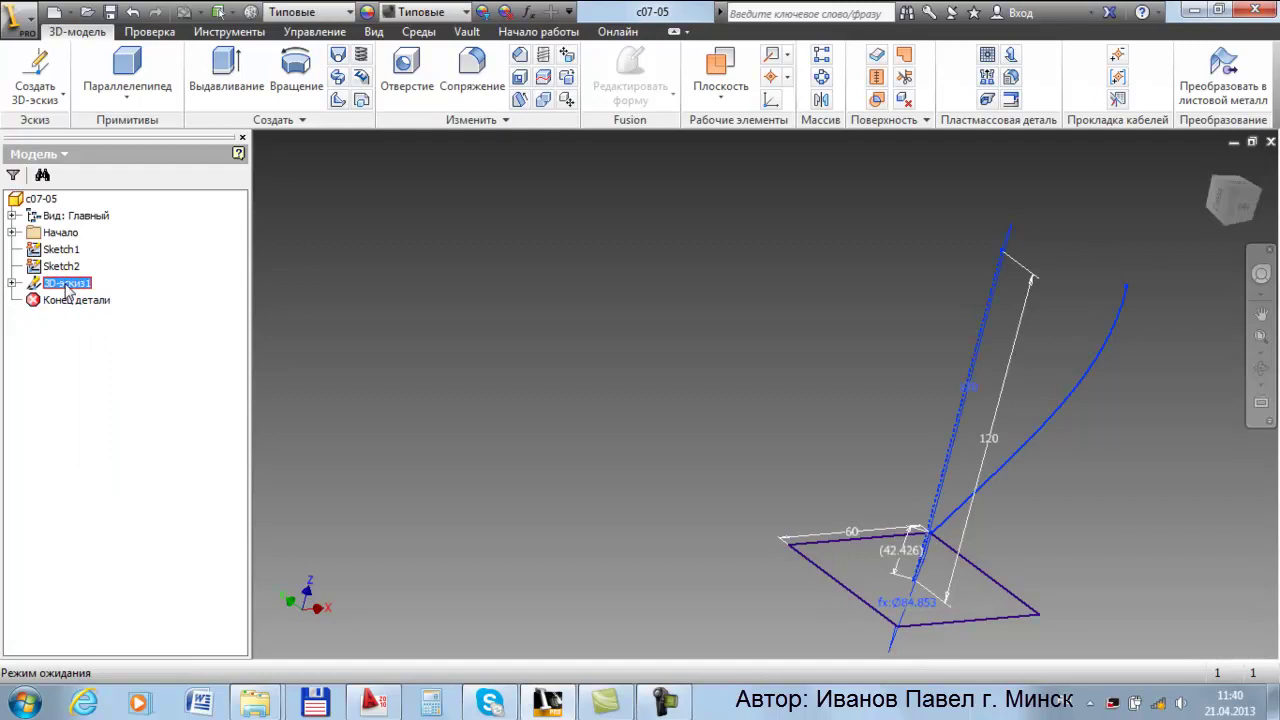
{"action": "key", "text": "Escape"}
Sweep the square profile along the green 3D curve as a solid with Path orientation and zero taper
{"action": "left_click", "coordinate": [337, 86]}
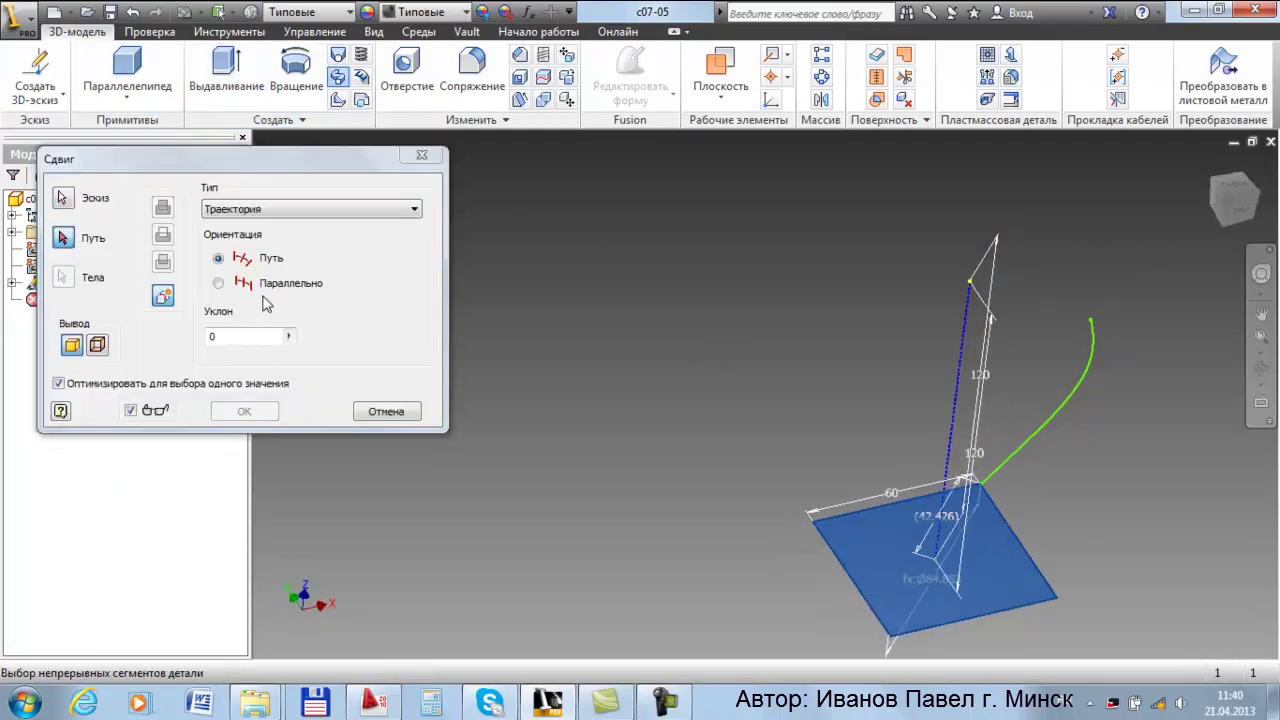
{"action": "left_click", "coordinate": [1072, 395]}
{"action": "left_click", "coordinate": [244, 411]}
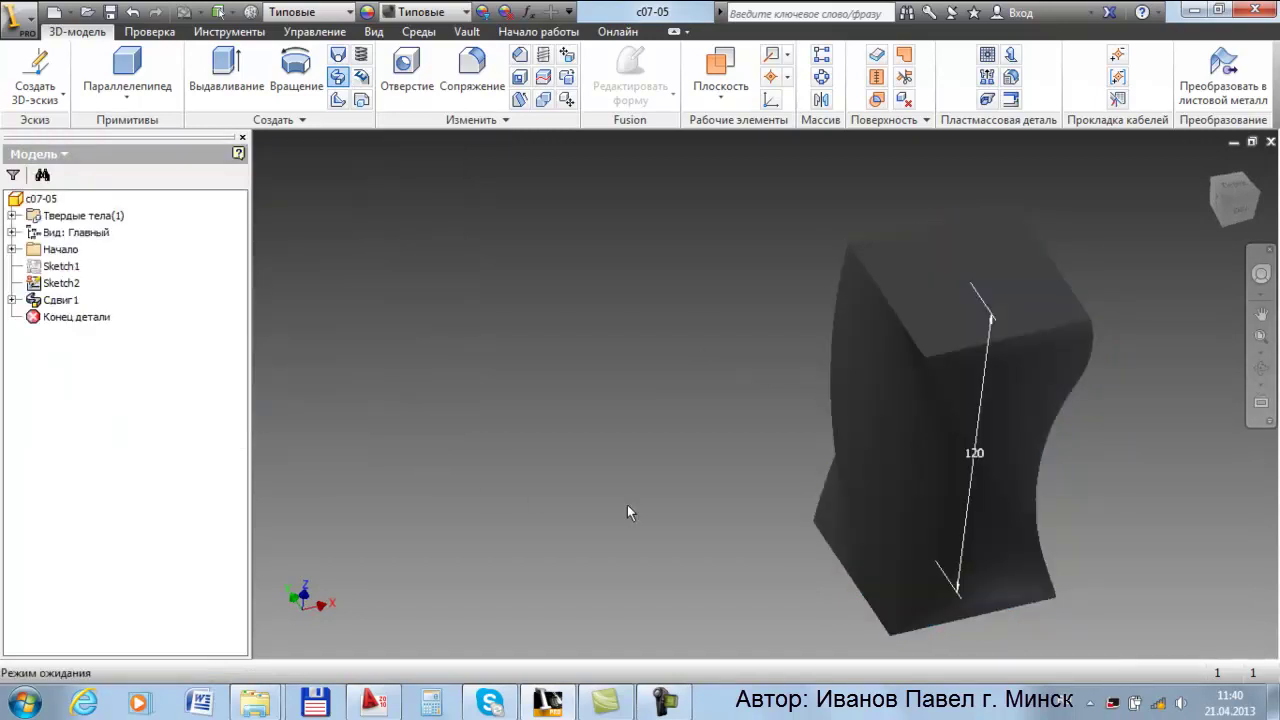
{"action": "left_click_drag", "start_coordinate": [600, 440], "coordinate": [502, 430]}
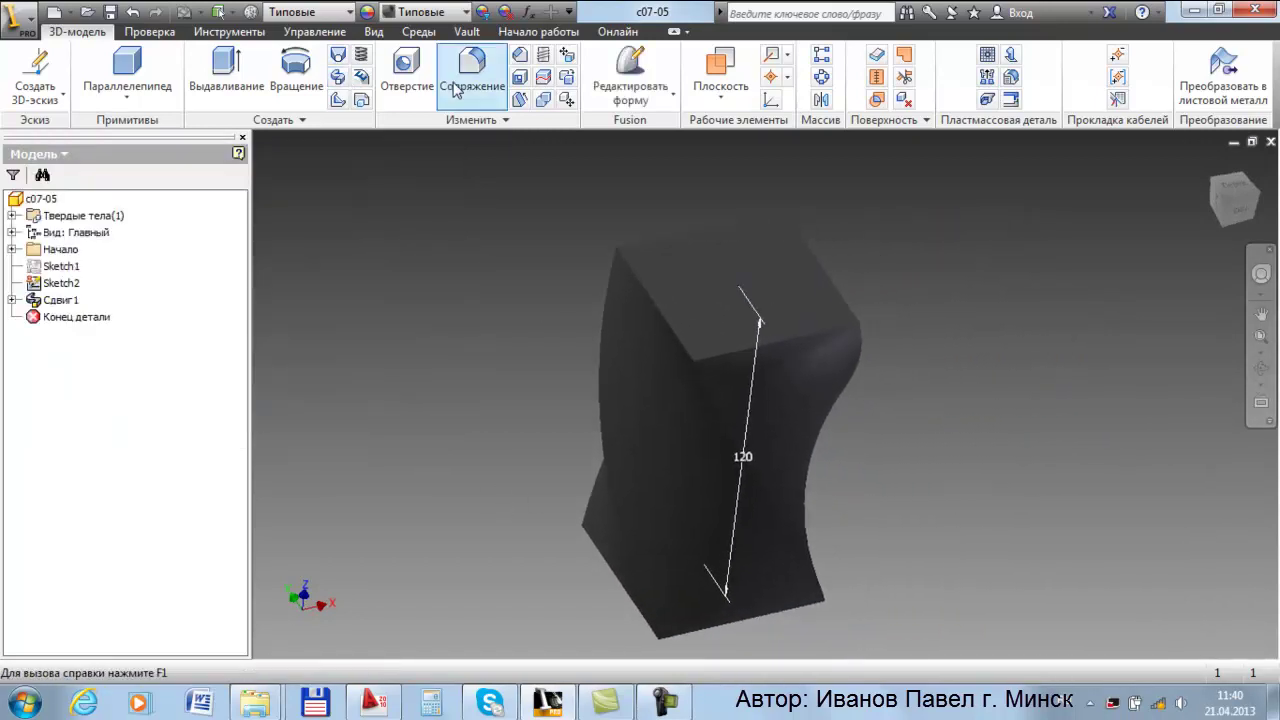
Shell the twisted solid with 5 mm walls and its top face removed, giving one twisted side face a thickness of 15 mm
{"action": "left_click", "coordinate": [520, 78]}
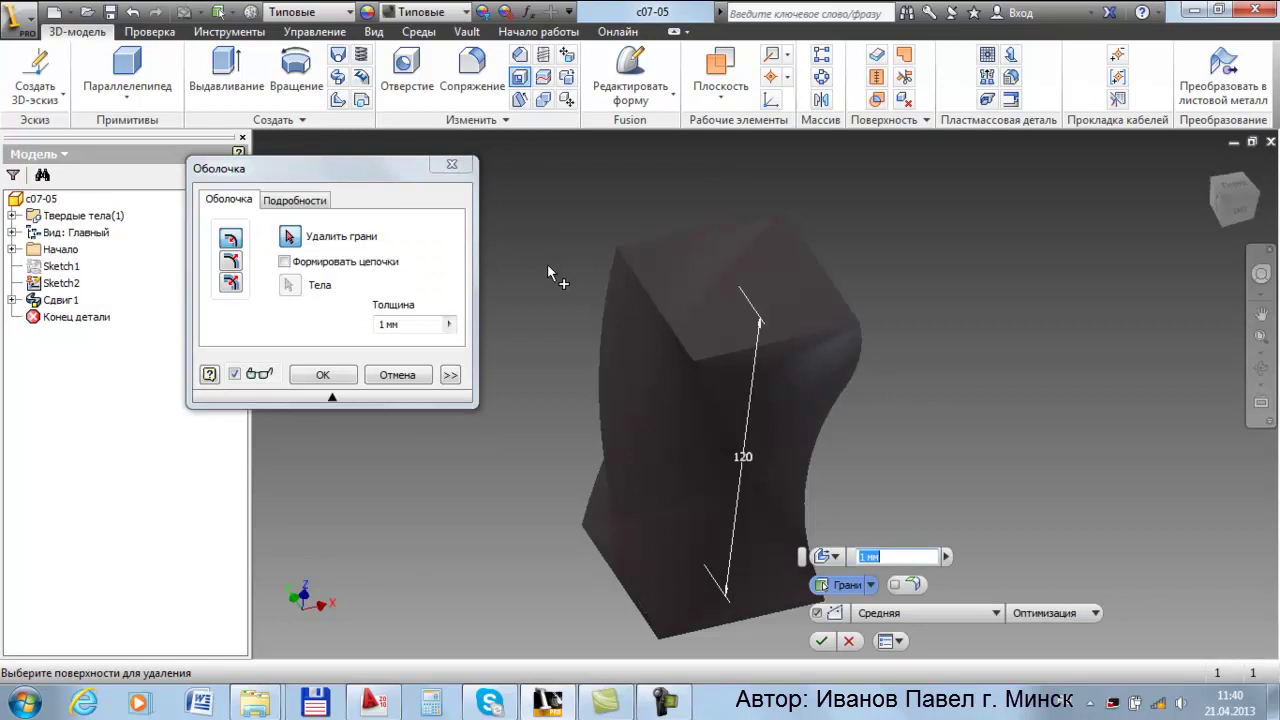
{"action": "left_click", "coordinate": [725, 300]}
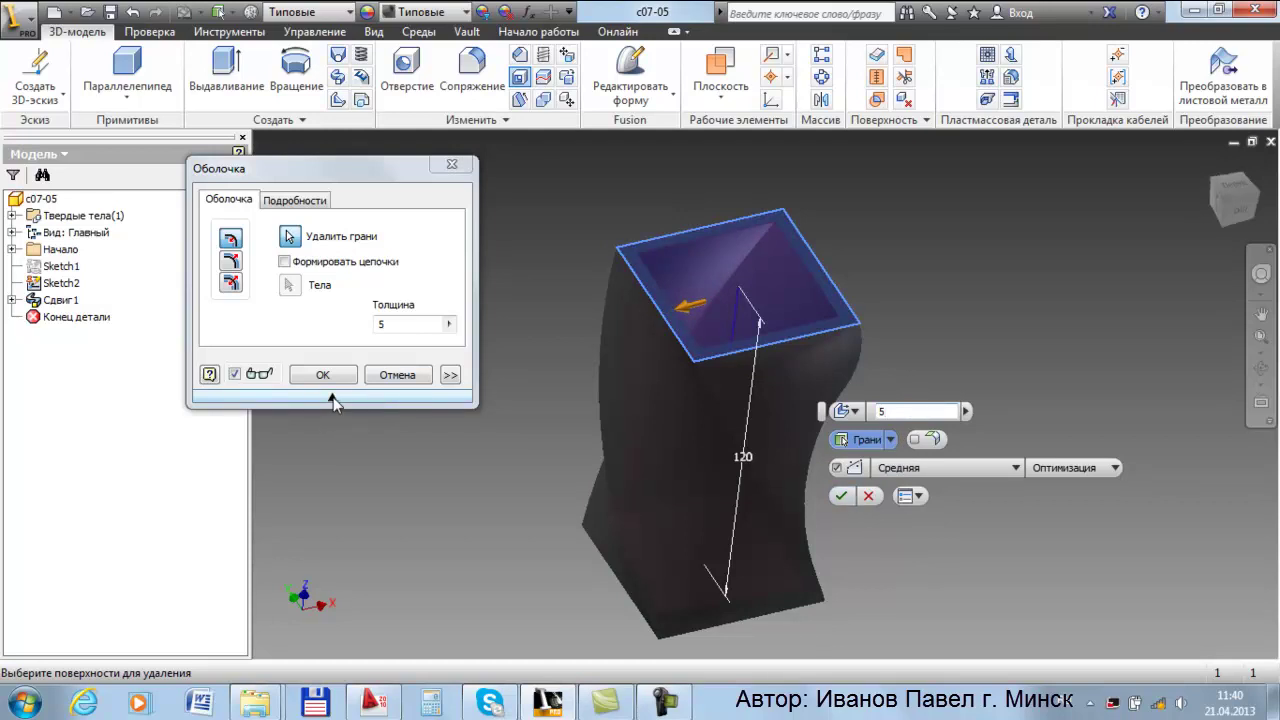
{"action": "left_click", "coordinate": [453, 376]}
{"action": "left_click", "coordinate": [452, 376]}
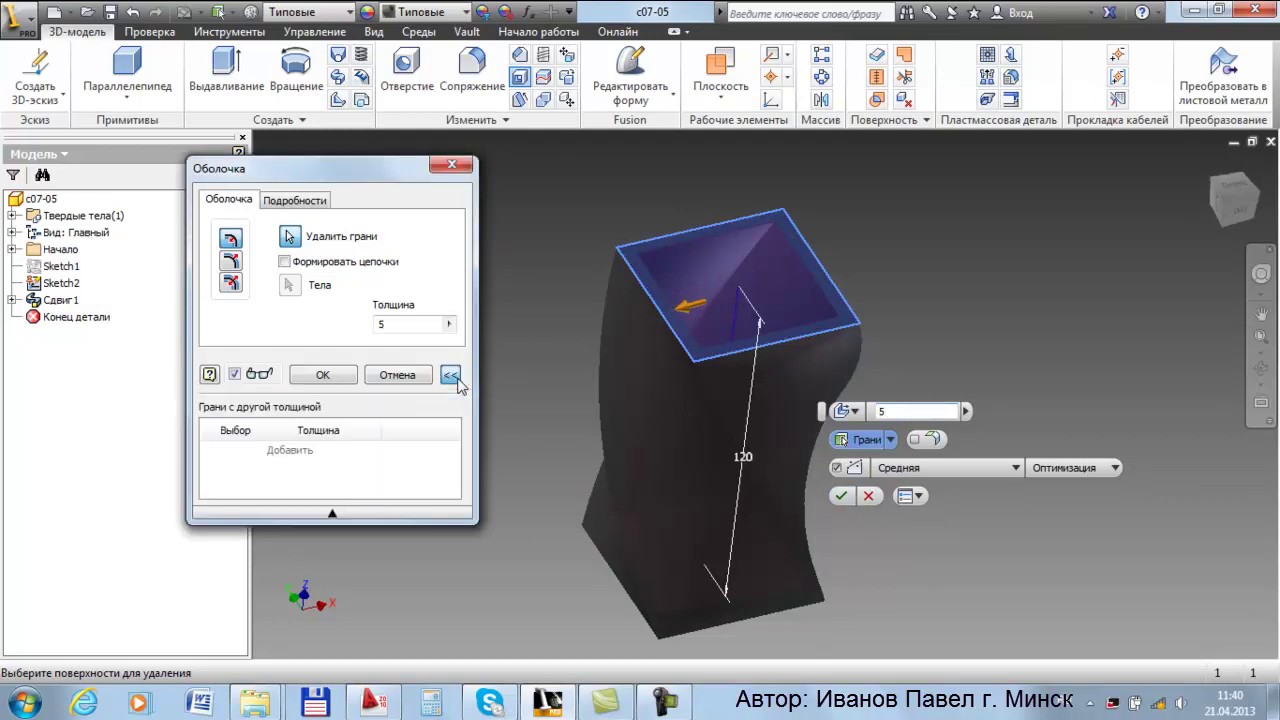
{"action": "left_click", "coordinate": [290, 451]}
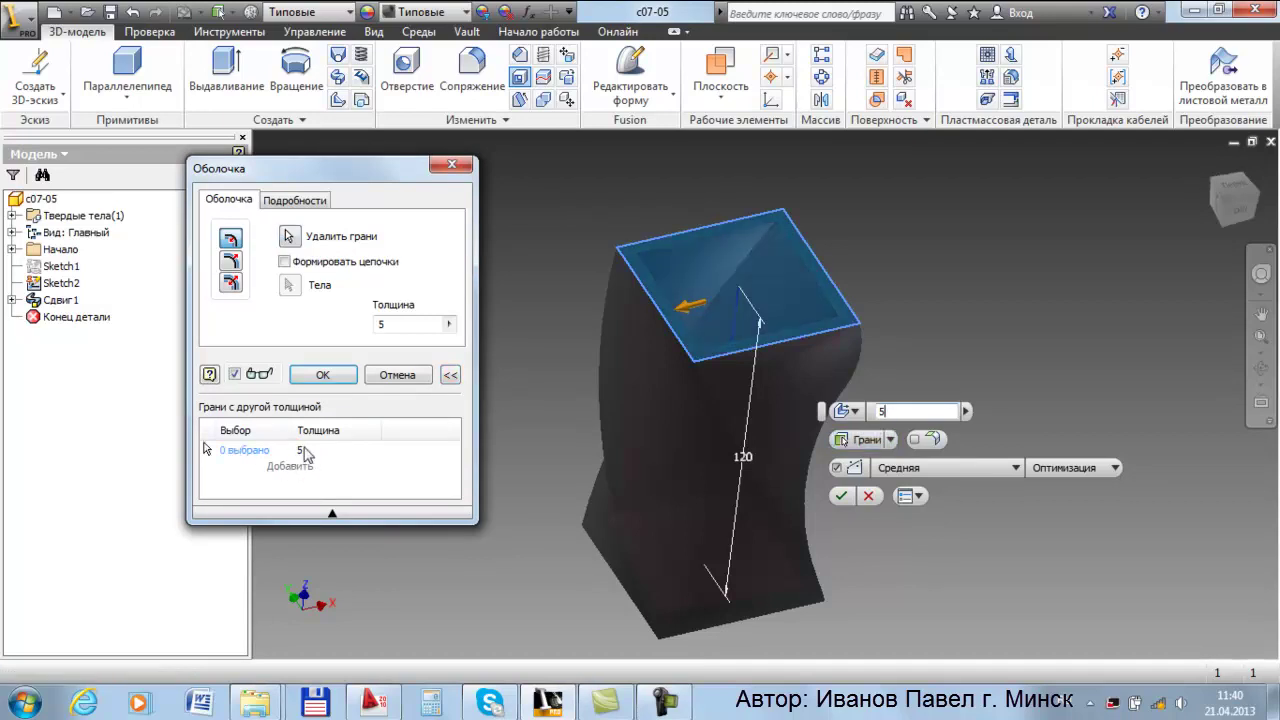
{"action": "left_click", "coordinate": [727, 253]}
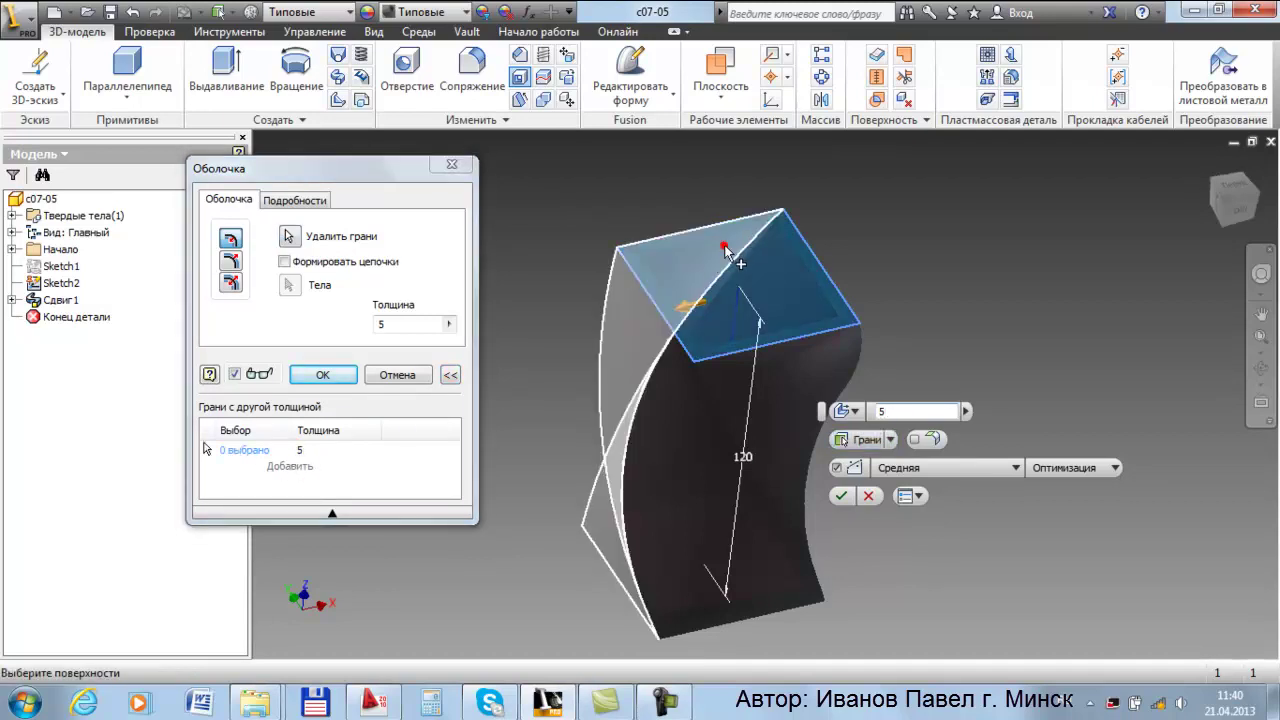
{"action": "double_click", "coordinate": [302, 451]}
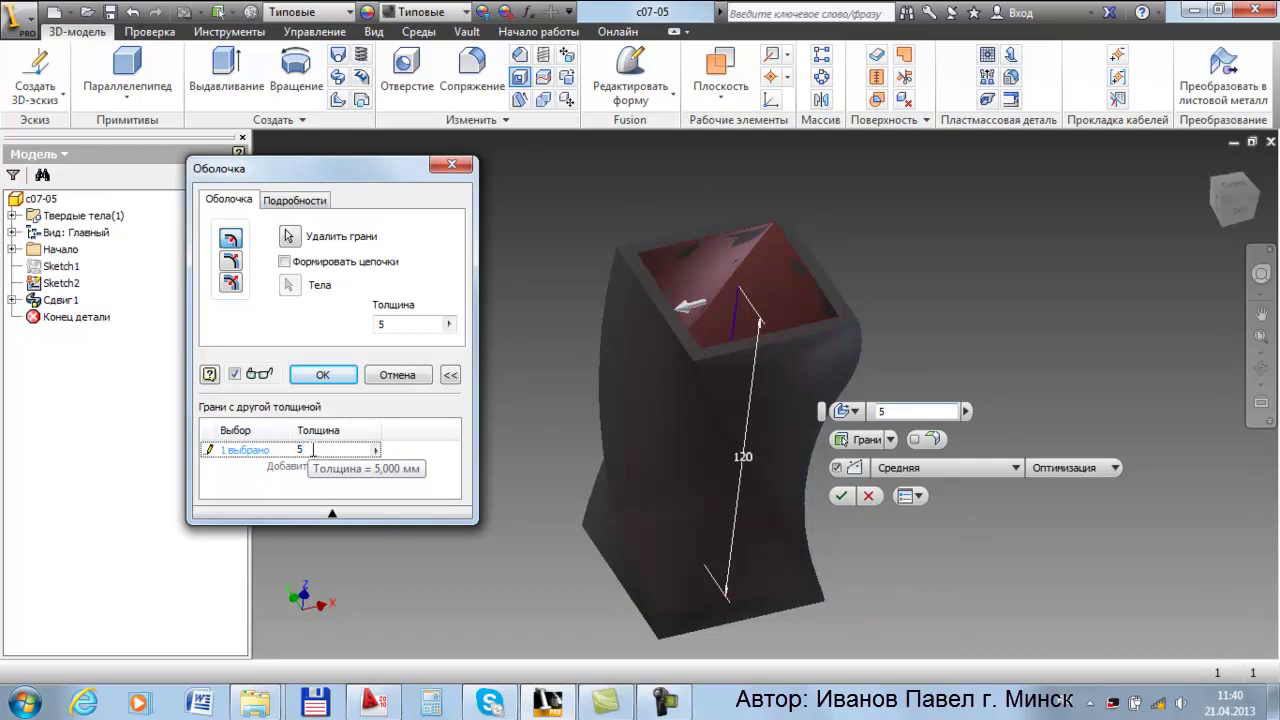
{"action": "double_click", "coordinate": [294, 452]}
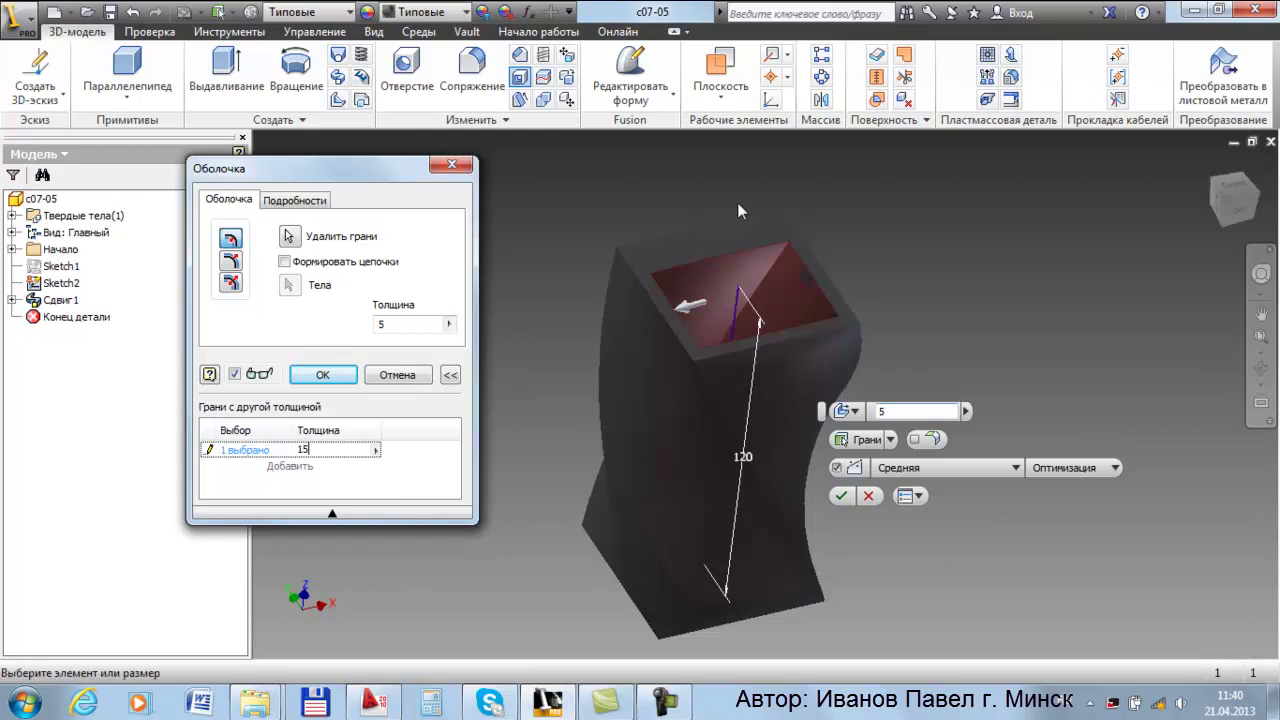
{"action": "mouse_move", "coordinate": [945, 261]}
{"action": "middle_mouse_down", "text": "shift"}
{"action": "mouse_move", "coordinate": [923, 297]}
{"action": "mouse_move", "coordinate": [938, 255]}
{"action": "mouse_move", "coordinate": [966, 262]}
{"action": "middle_mouse_up", "text": "shift"}
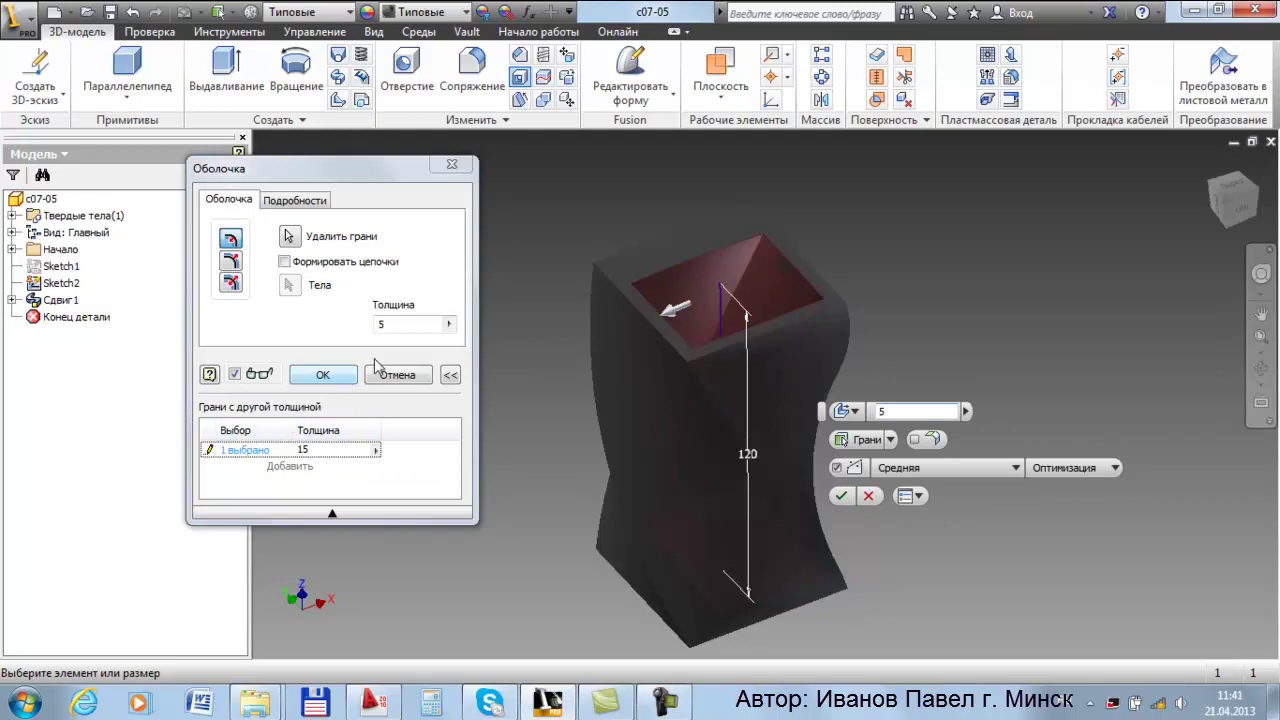
{"action": "left_click", "coordinate": [322, 374]}
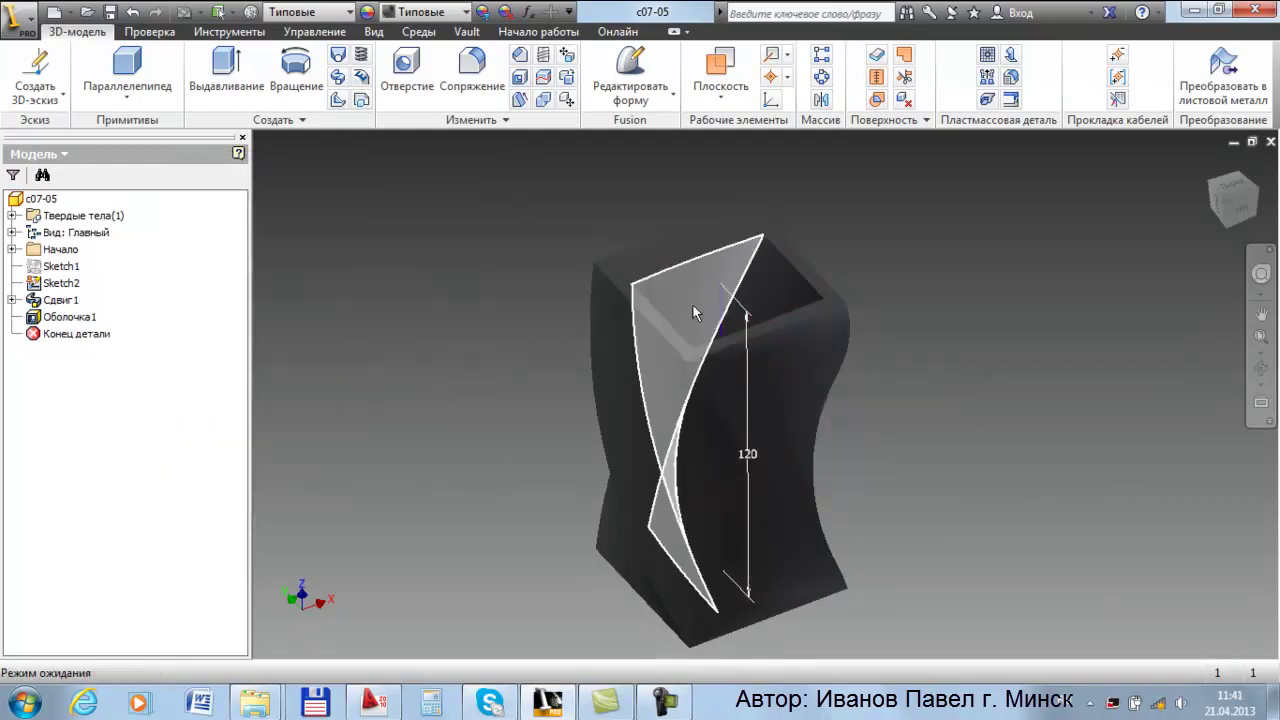
Try a second 5 mm shell on the hollowed solid, choosing a twisted outer side face to remove
{"action": "middle_click_drag", "start_coordinate": [748, 295], "coordinate": [860, 420], "text": "shift"}
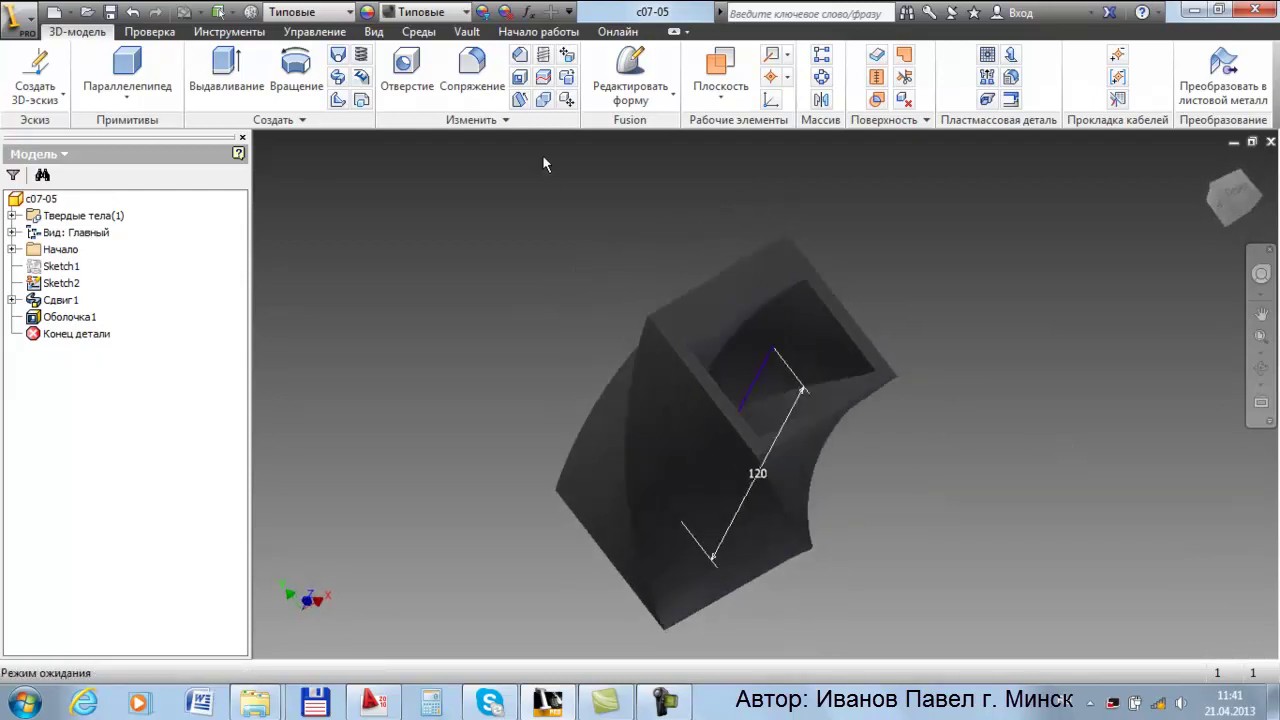
{"action": "left_click", "coordinate": [519, 76]}
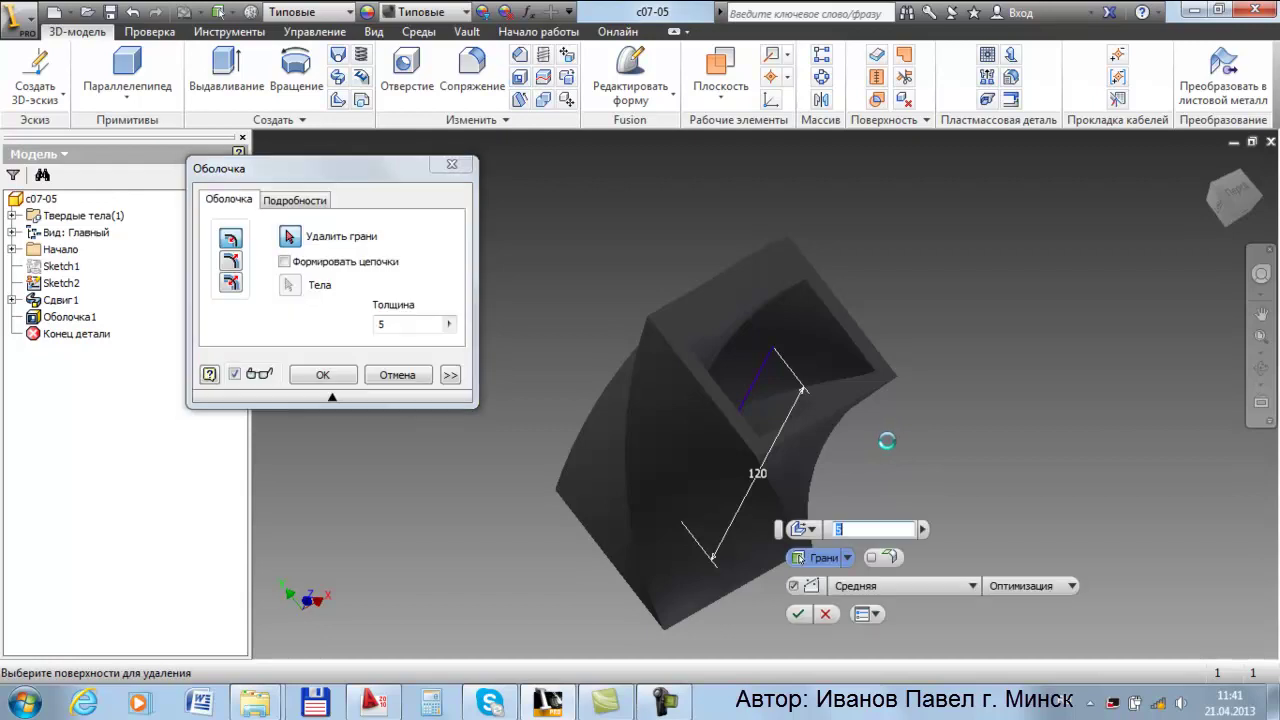
{"action": "middle_click_drag", "start_coordinate": [886, 436], "coordinate": [810, 410], "text": "shift"}
{"action": "left_click", "coordinate": [745, 369]}
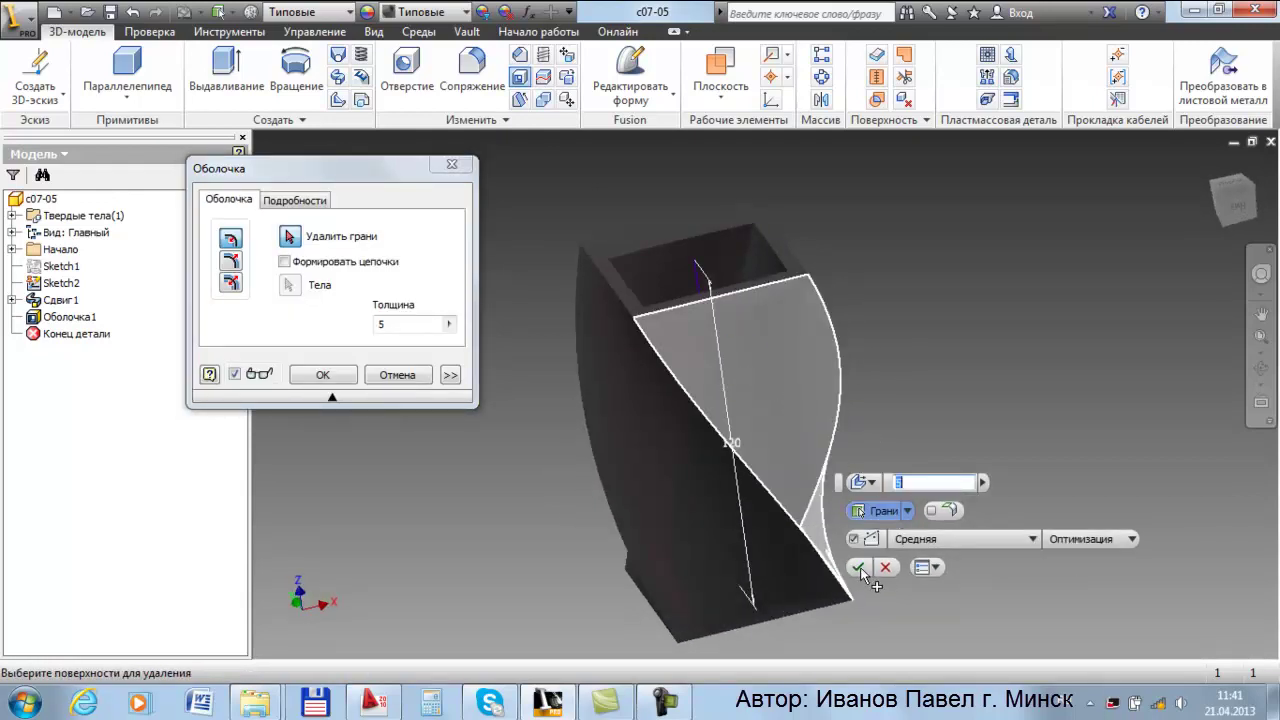
{"action": "left_click", "coordinate": [308, 377]}
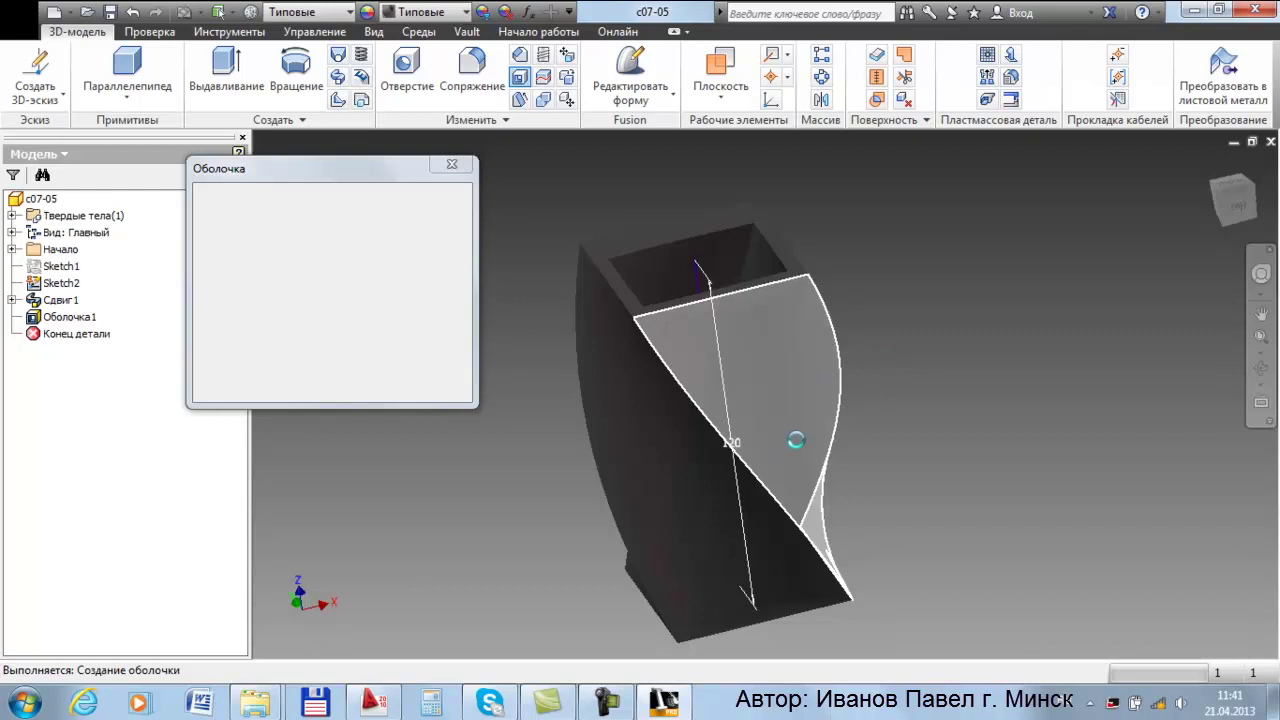
Undo the shell operations back to the solid sweep
{"action": "middle_click_drag", "start_coordinate": [634, 466], "coordinate": [600, 470], "text": "shift"}
{"action": "left_click", "coordinate": [131, 12]}
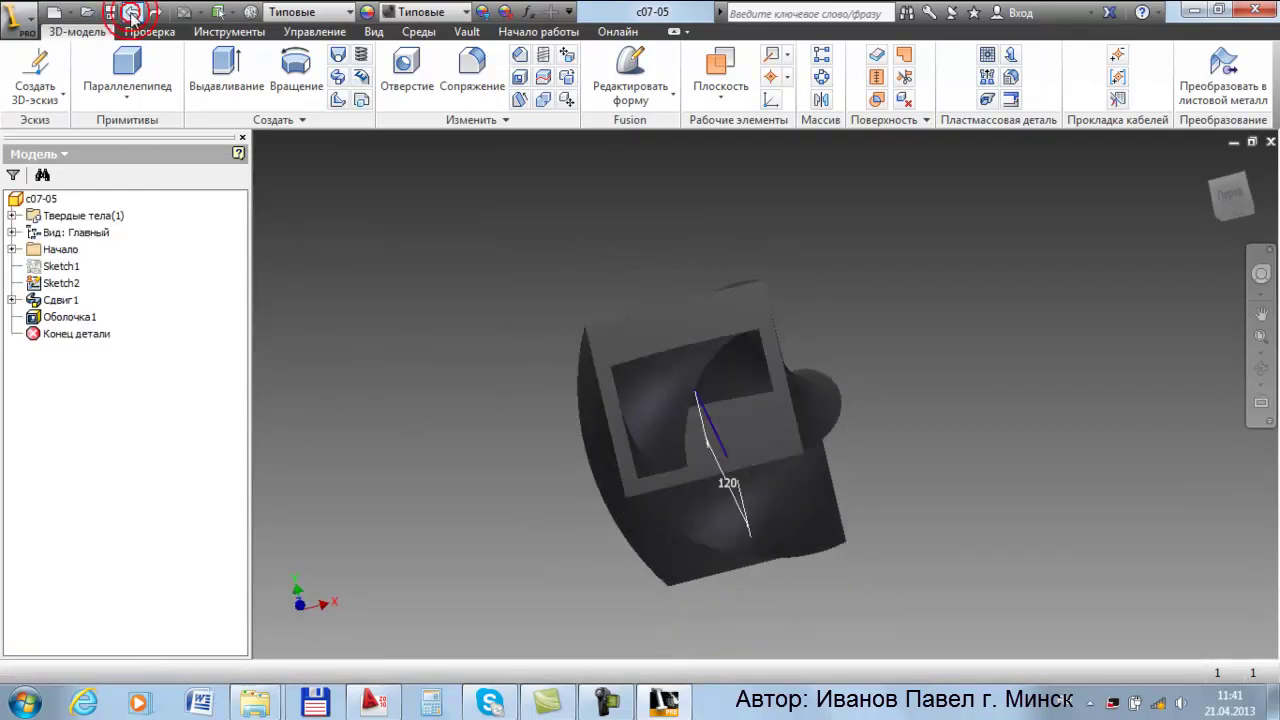
{"action": "left_click", "coordinate": [131, 12]}
Shell the twisted solid with 5 mm walls, removing the top face and one adjoining twisted side face
{"action": "middle_click_drag", "start_coordinate": [610, 420], "coordinate": [575, 360], "text": "shift"}
{"action": "left_click", "coordinate": [519, 77]}
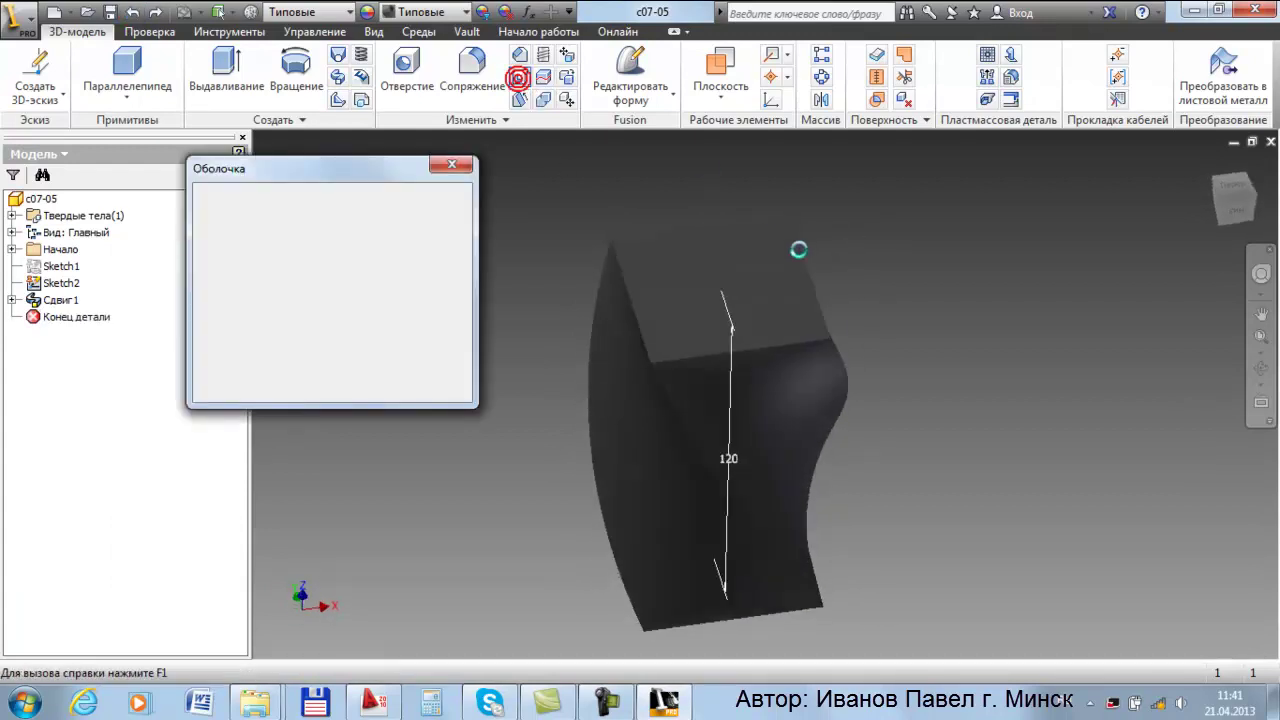
{"action": "left_click", "coordinate": [775, 305]}
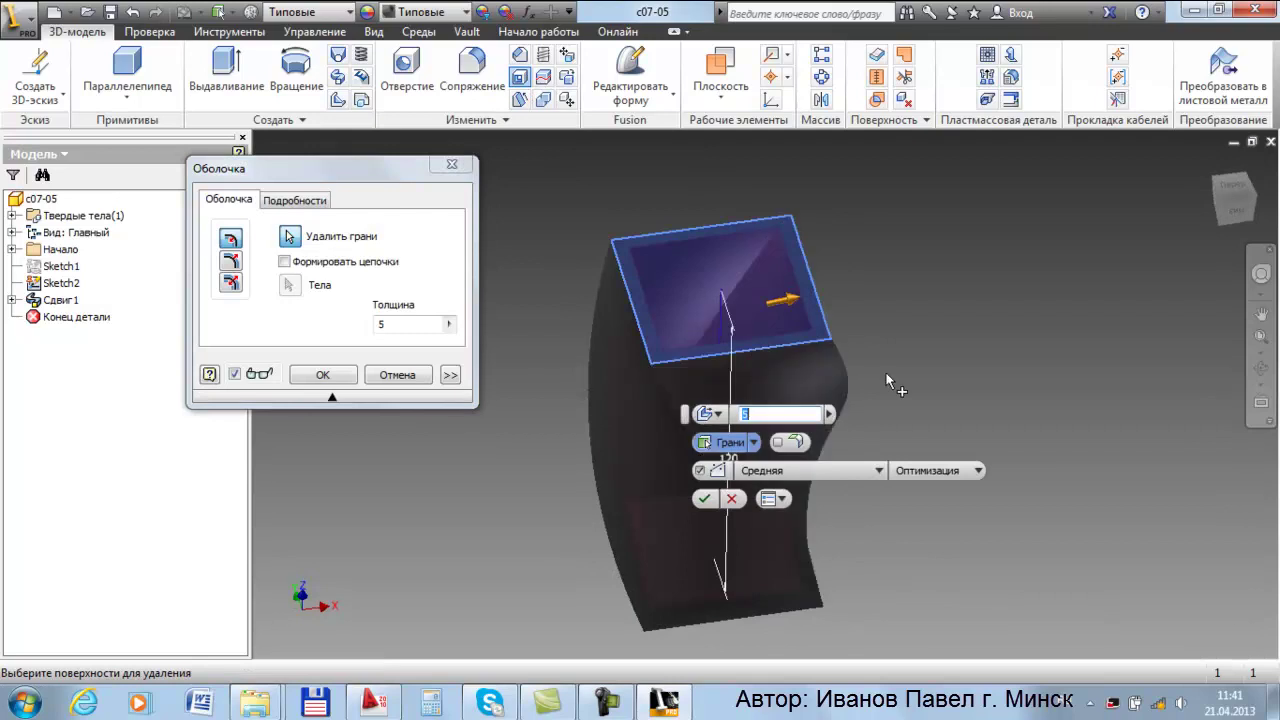
{"action": "left_click", "coordinate": [775, 370]}
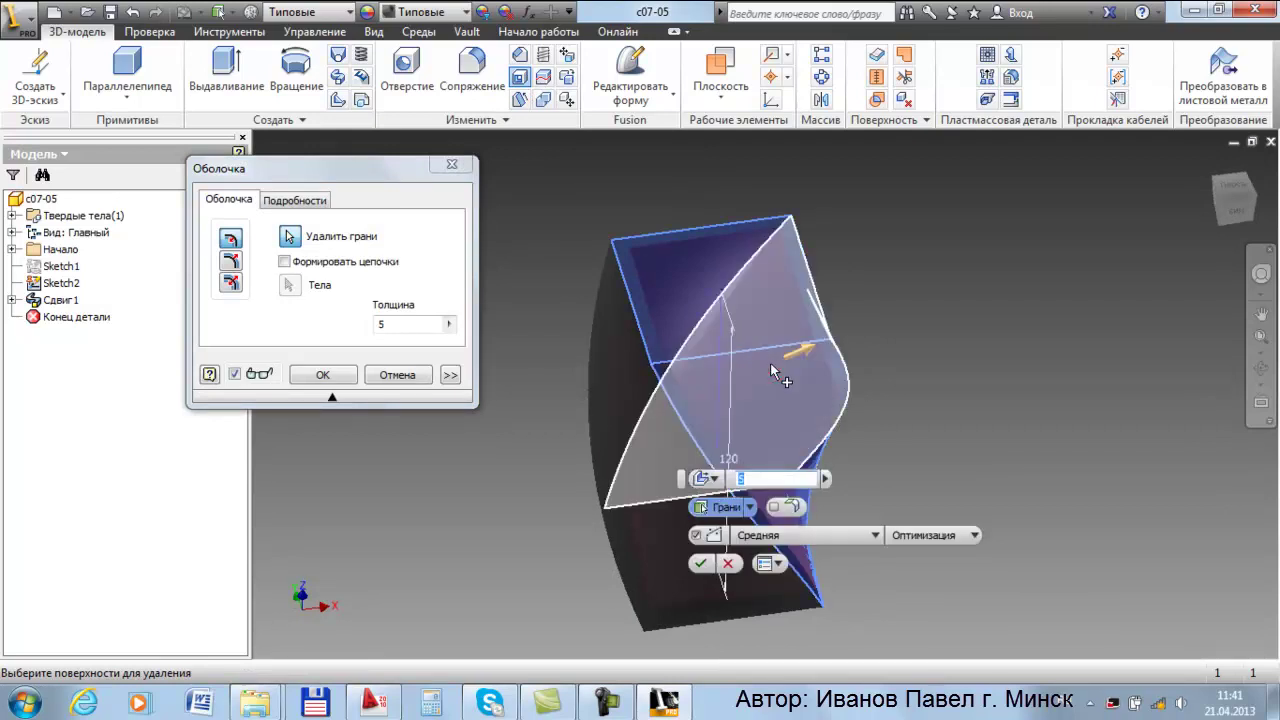
{"action": "middle_click_drag", "start_coordinate": [800, 350], "coordinate": [610, 356], "text": "shift"}
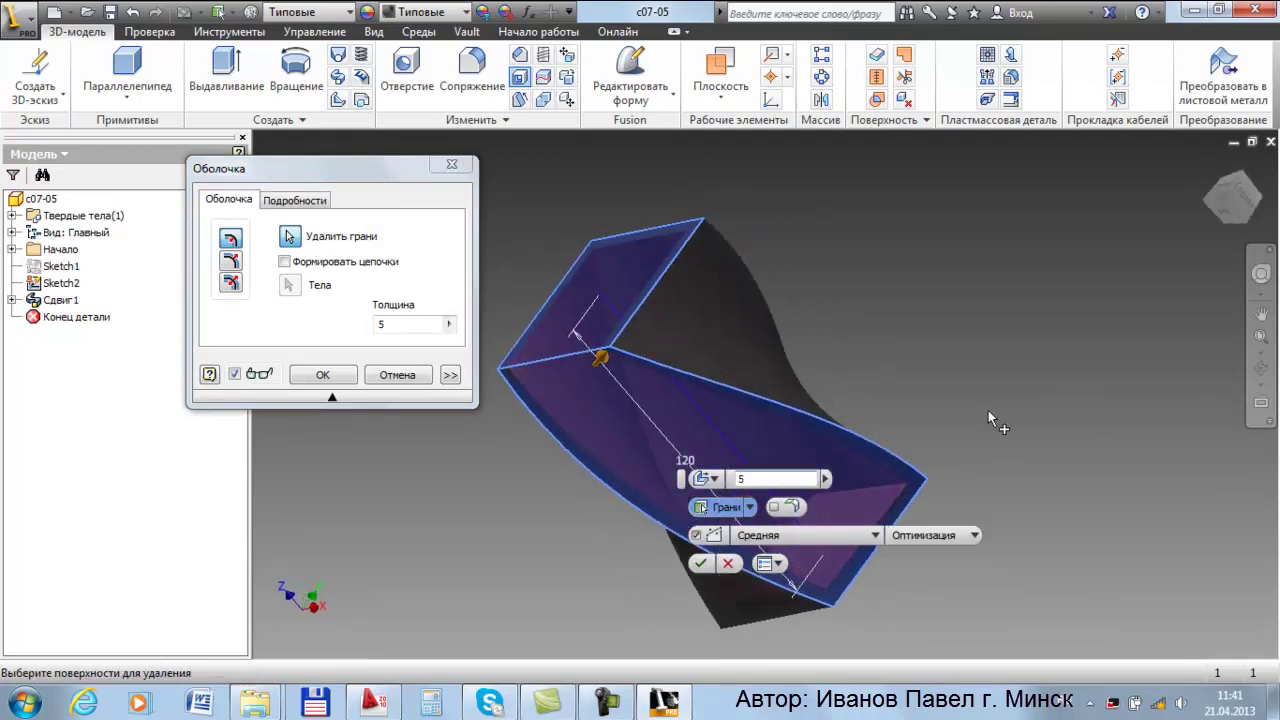
{"action": "left_click", "coordinate": [701, 564]}
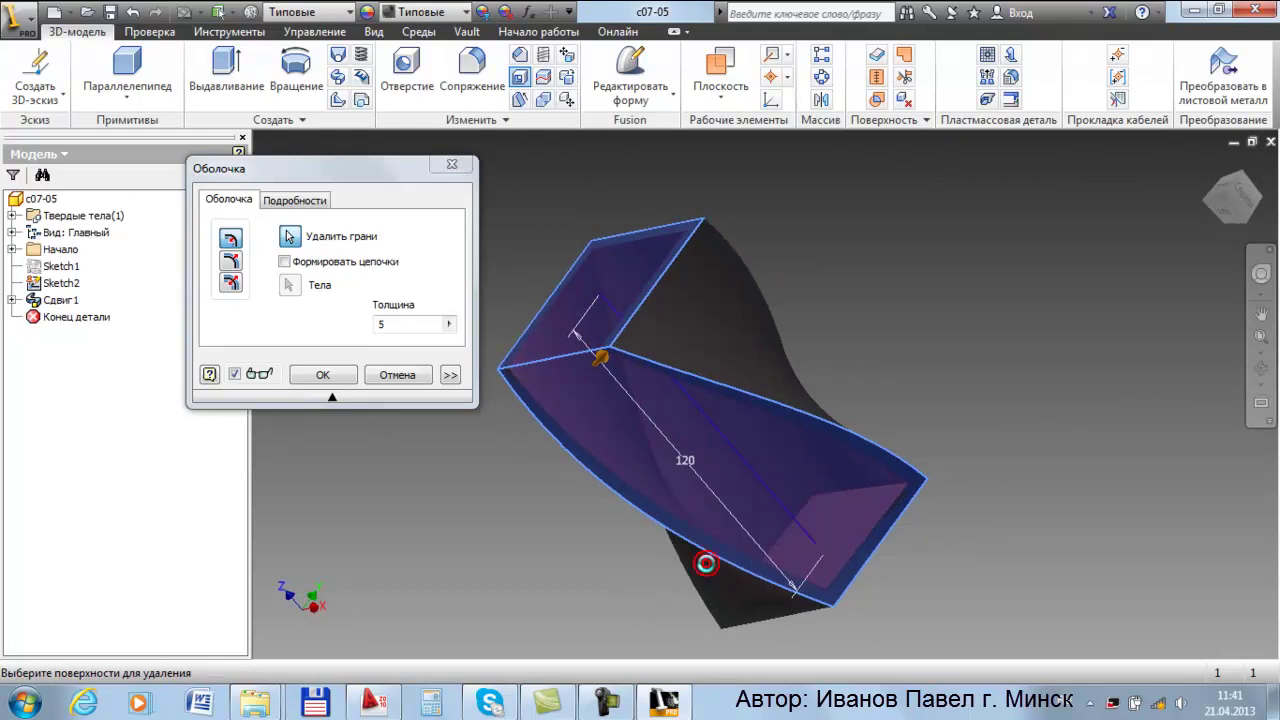
{"action": "middle_click_drag", "start_coordinate": [717, 558], "coordinate": [1013, 350], "text": "shift"}
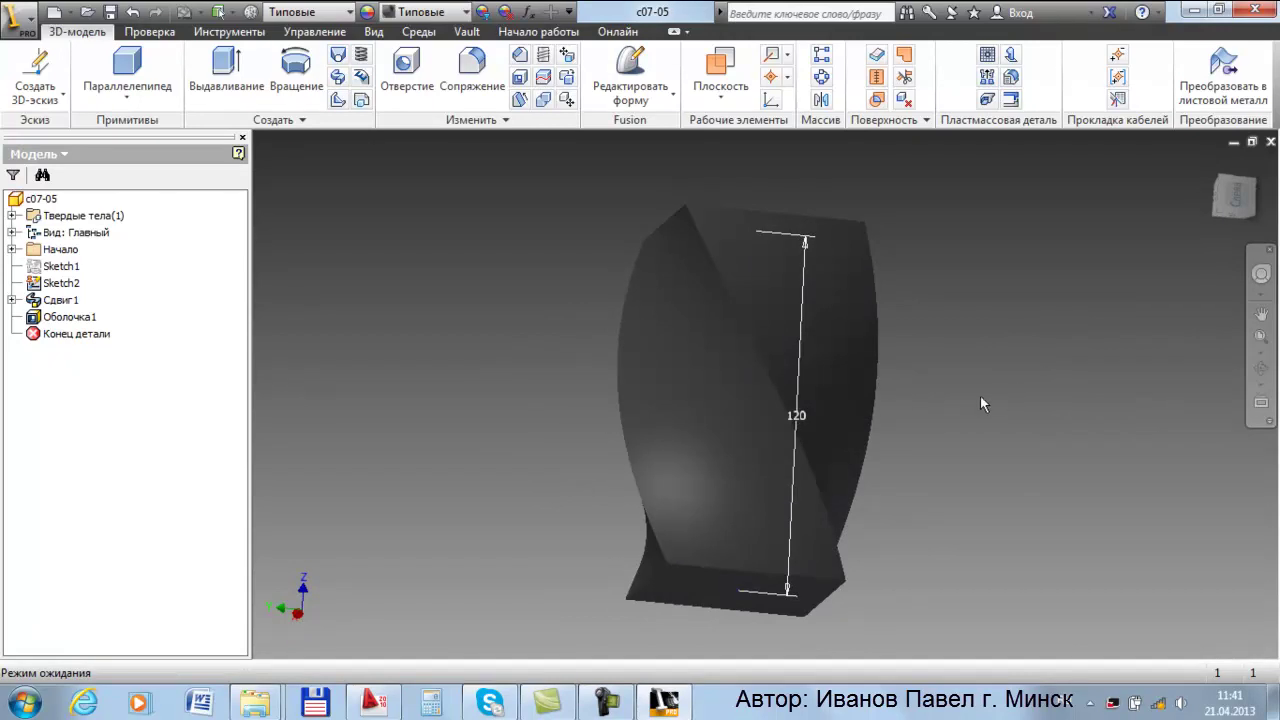
{"action": "middle_click_drag", "start_coordinate": [902, 418], "coordinate": [666, 428], "text": "shift"}
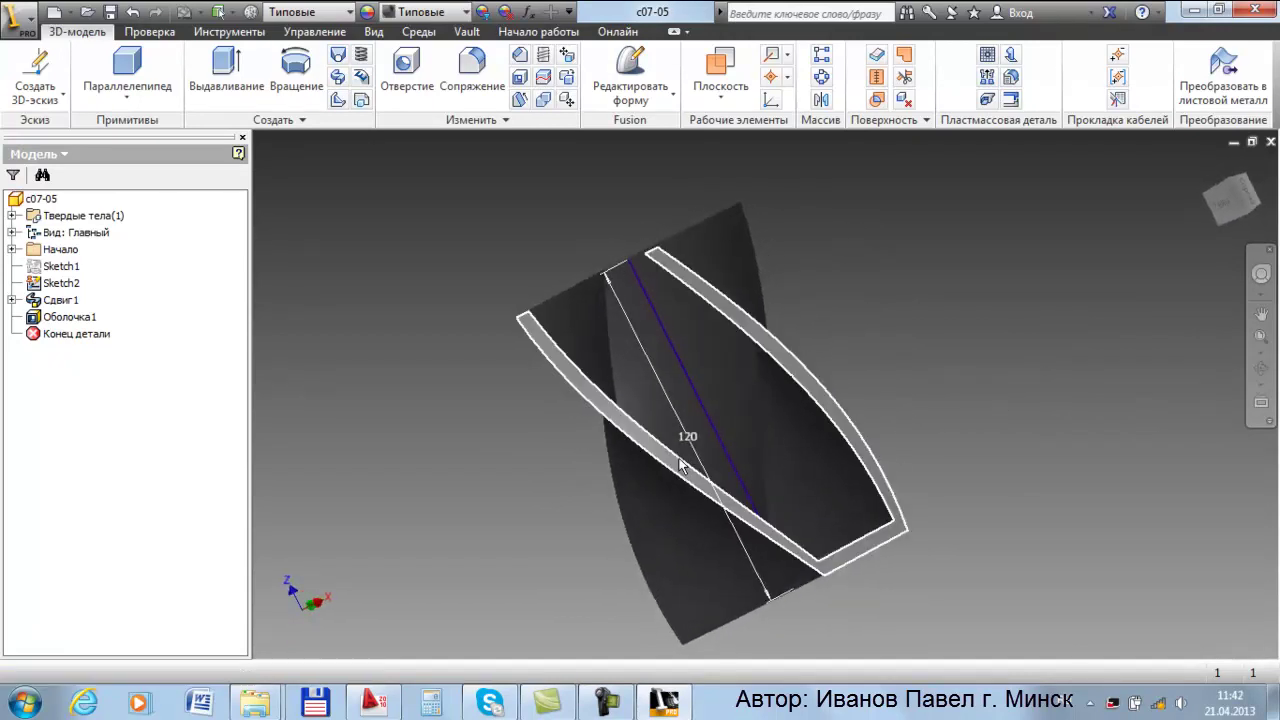
{"action": "scroll", "coordinate": [1088, 278], "scroll_direction": "down", "scroll_amount": 5}
{"action": "scroll", "coordinate": [1050, 380], "scroll_direction": "up", "scroll_amount": 5}
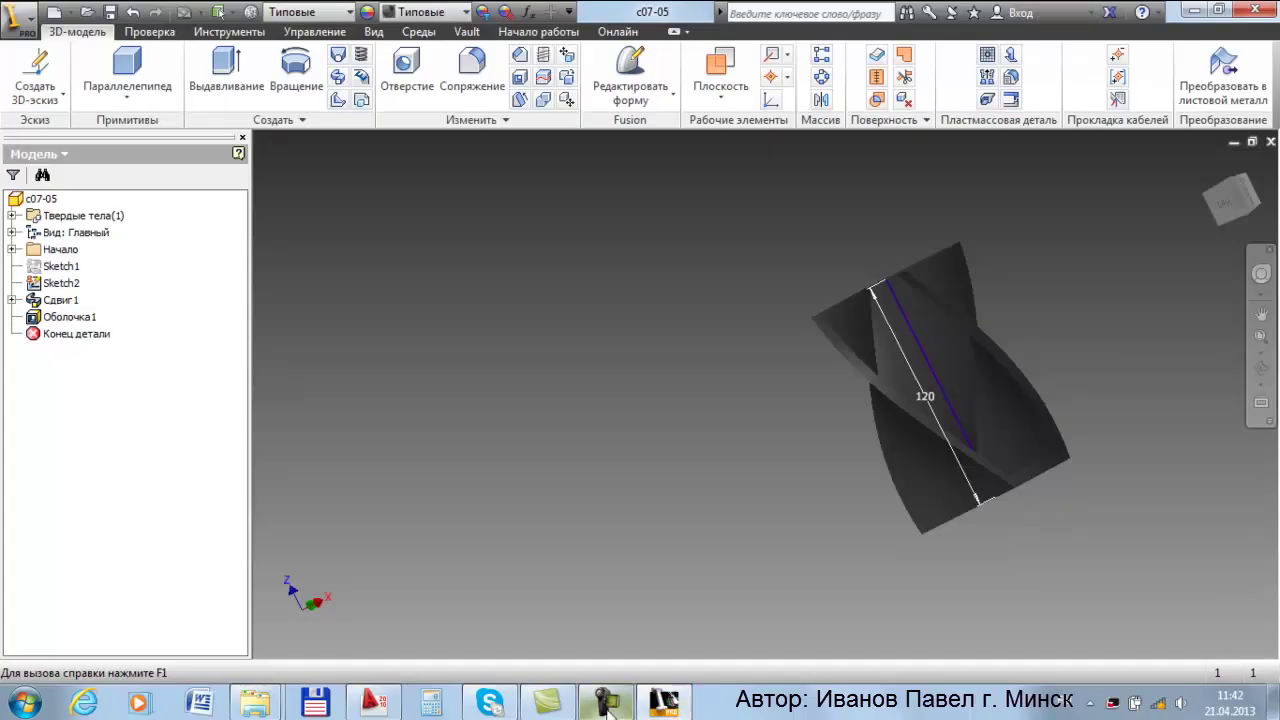
{"action": "left_click", "coordinate": [607, 703]}
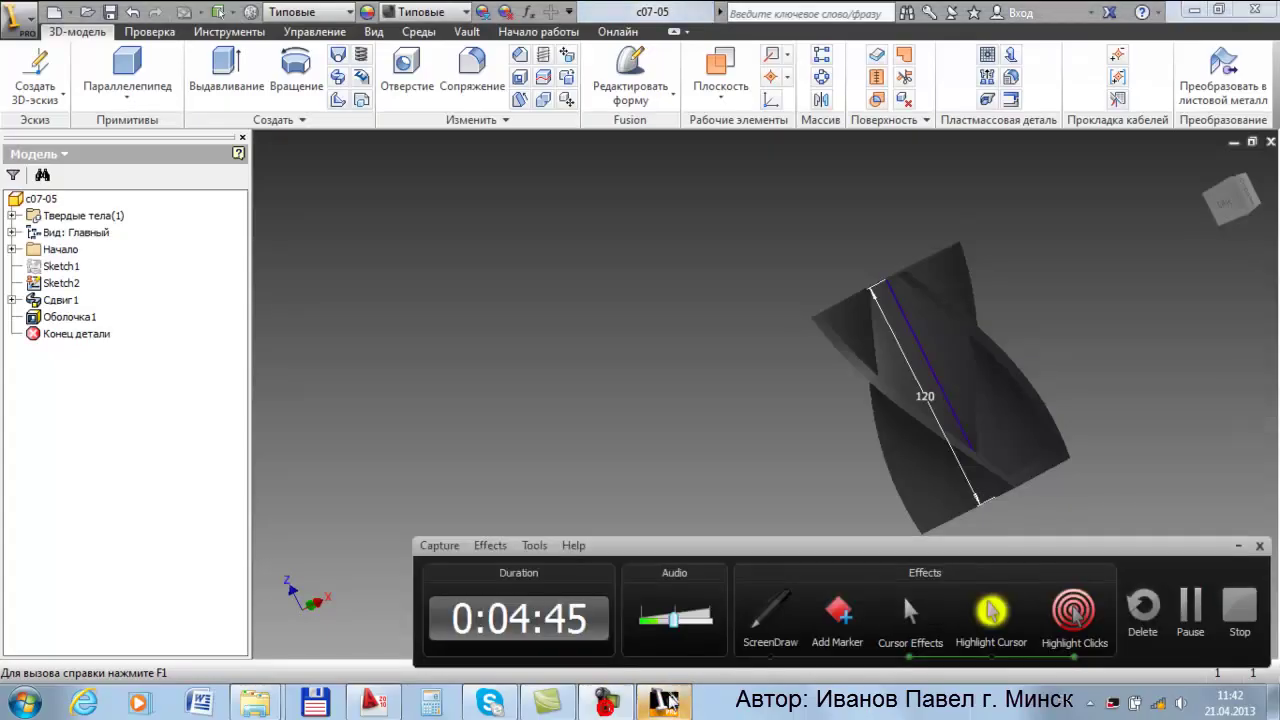